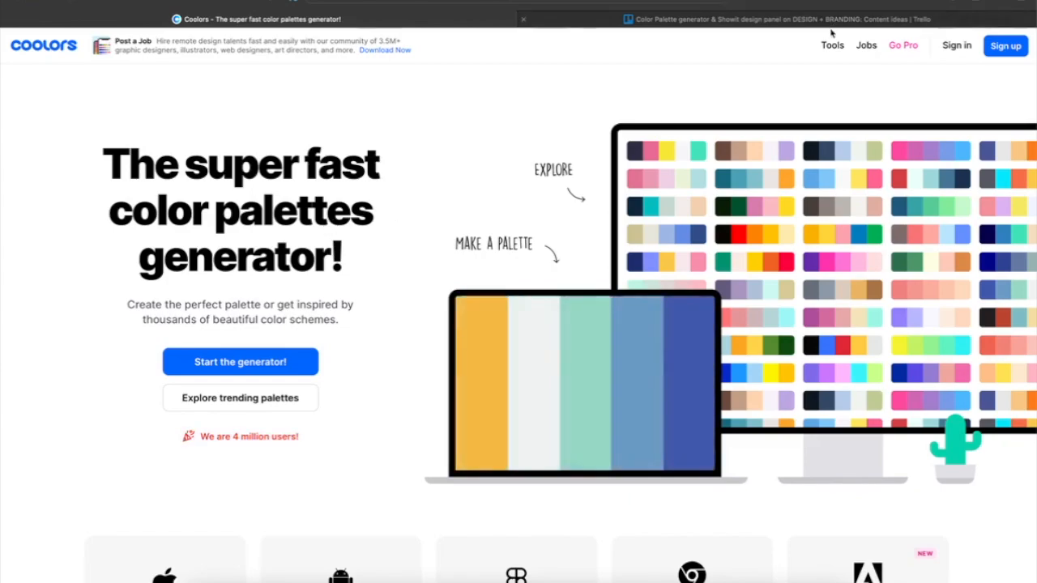
# Open the Palette Generator and generate random palettes until one contains Vanilla F3DFA2 as the fourth color.
pyautogui.moveTo(834, 46)
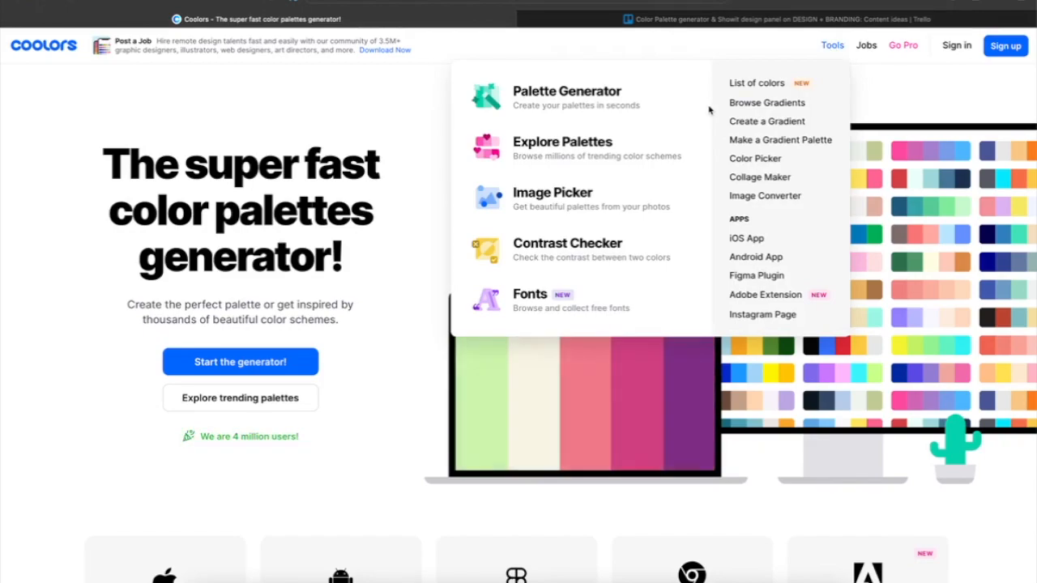
pyautogui.click(522, 104)
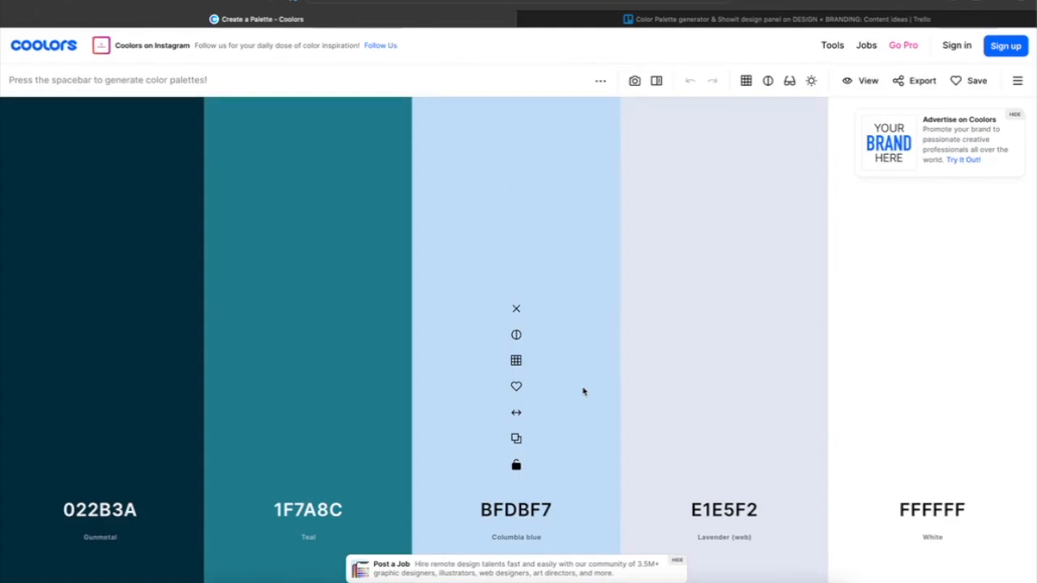
pyautogui.press('space')
pyautogui.press('space')
pyautogui.press('space')
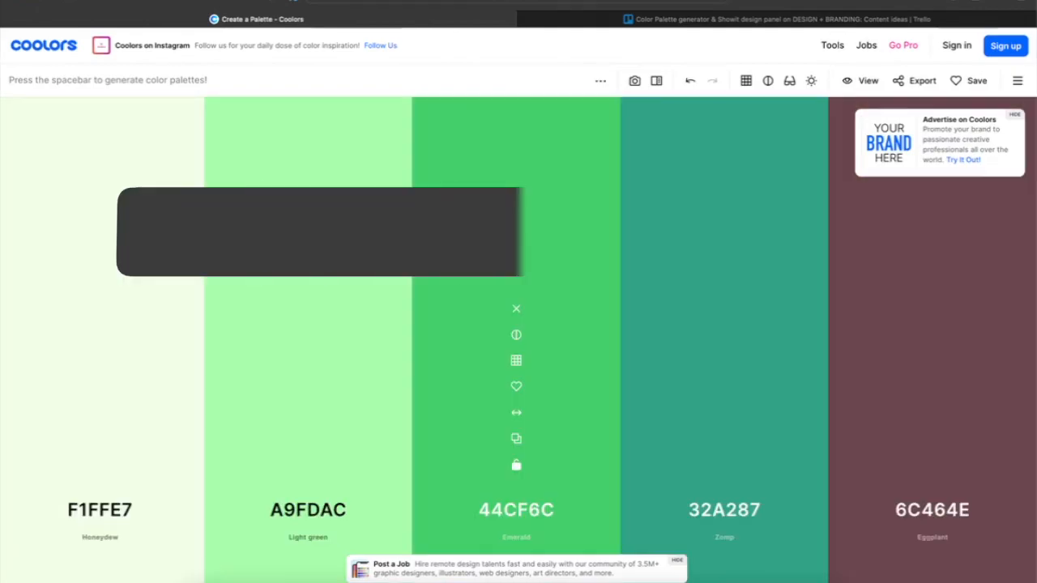
pyautogui.press('space')
pyautogui.press('space')
pyautogui.press('space')
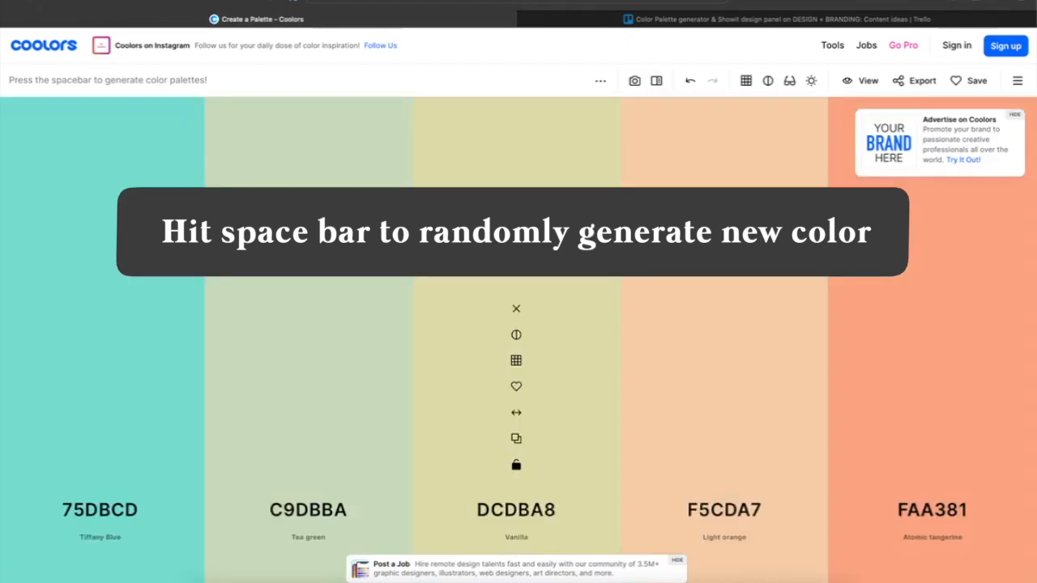
pyautogui.press('space')
pyautogui.press('space')
pyautogui.press('space')
pyautogui.press('space')
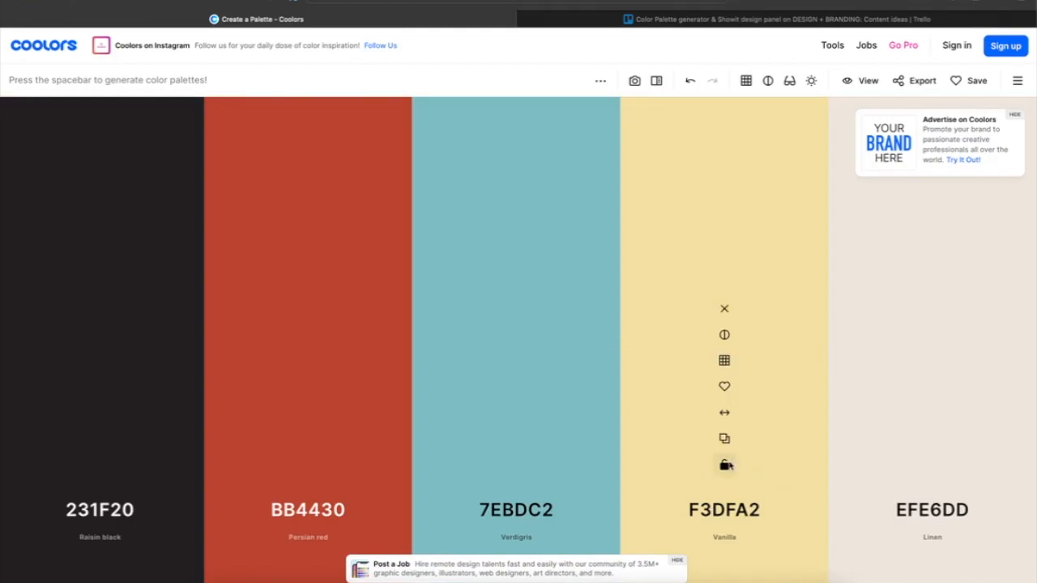
# Lock the Vanilla F3DFA2 color and regenerate the other colors until the fifth is orange-red FF4A1C.
pyautogui.click(726, 465)
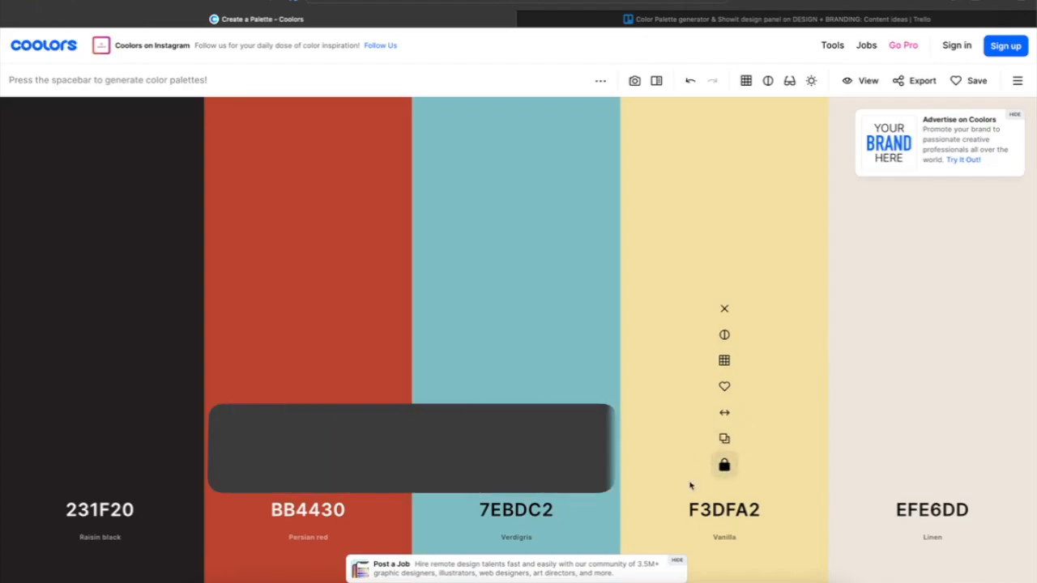
pyautogui.press('space')
pyautogui.press('space')
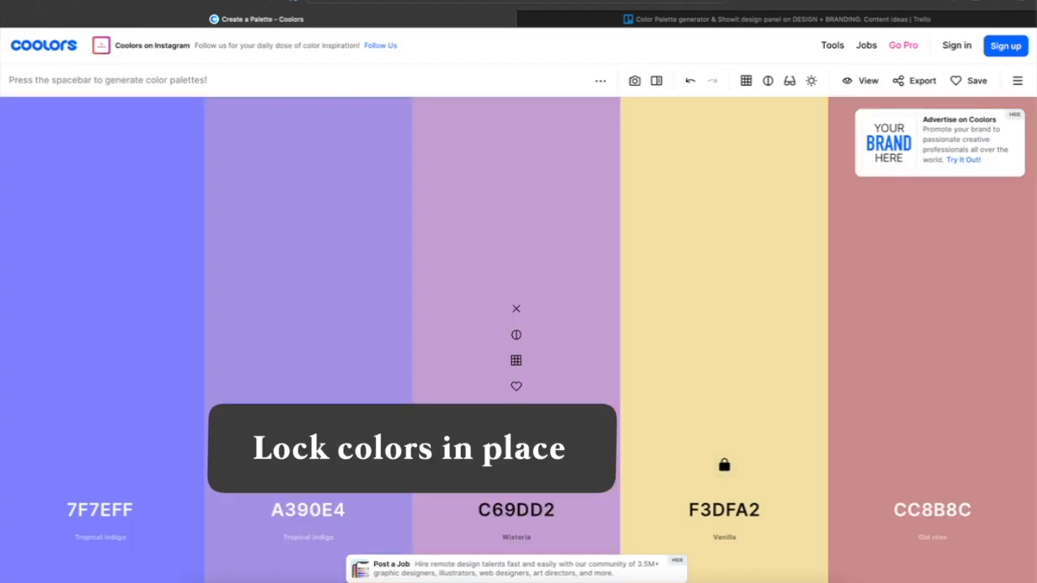
pyautogui.press('space')
pyautogui.press('space')
pyautogui.press('space')
pyautogui.press('space')
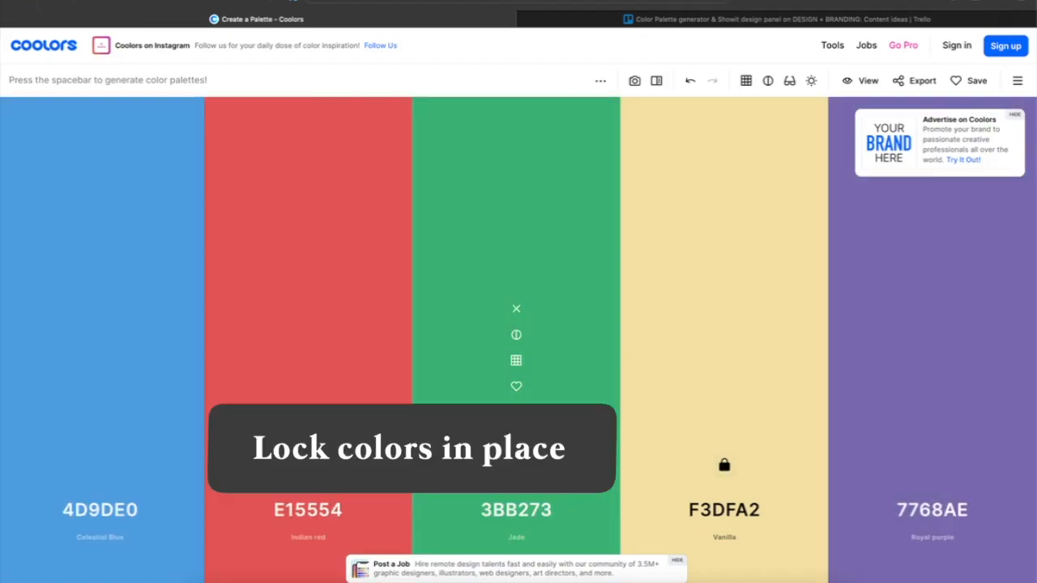
pyautogui.press('space')
pyautogui.press('space')
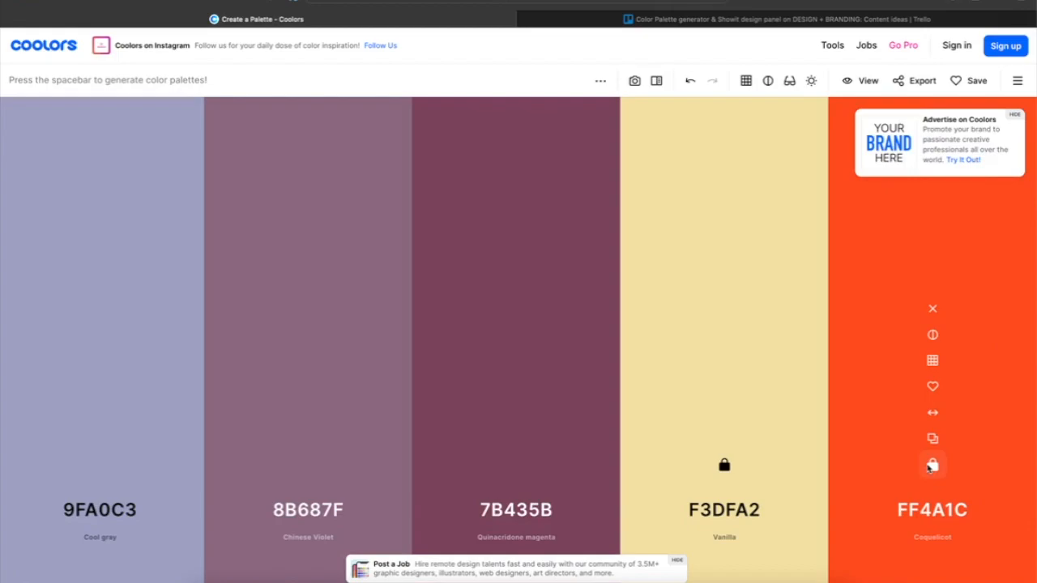
# Lock the orange-red FF4A1C color and regenerate the unlocked colors until the first is Ebony 5D675B.
pyautogui.click(932, 465)
pyautogui.press('space')
pyautogui.press('space')
pyautogui.press('space')
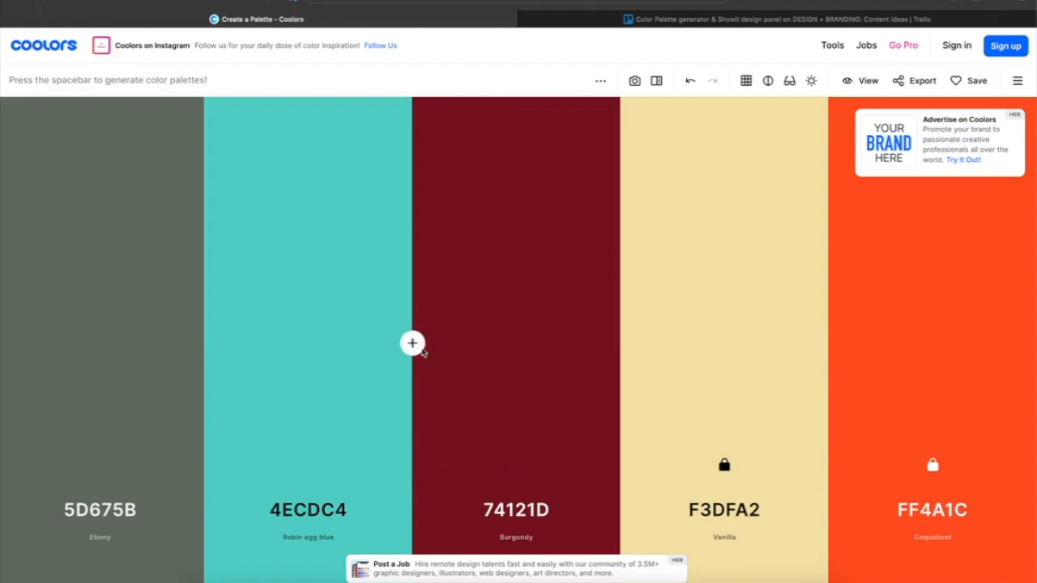
# Lock the Ebony 5D675B color and regenerate the two unlocked colors until the third is dark blue 183059.
pyautogui.click(100, 465)
pyautogui.press('space')
pyautogui.press('space')
pyautogui.press('space')
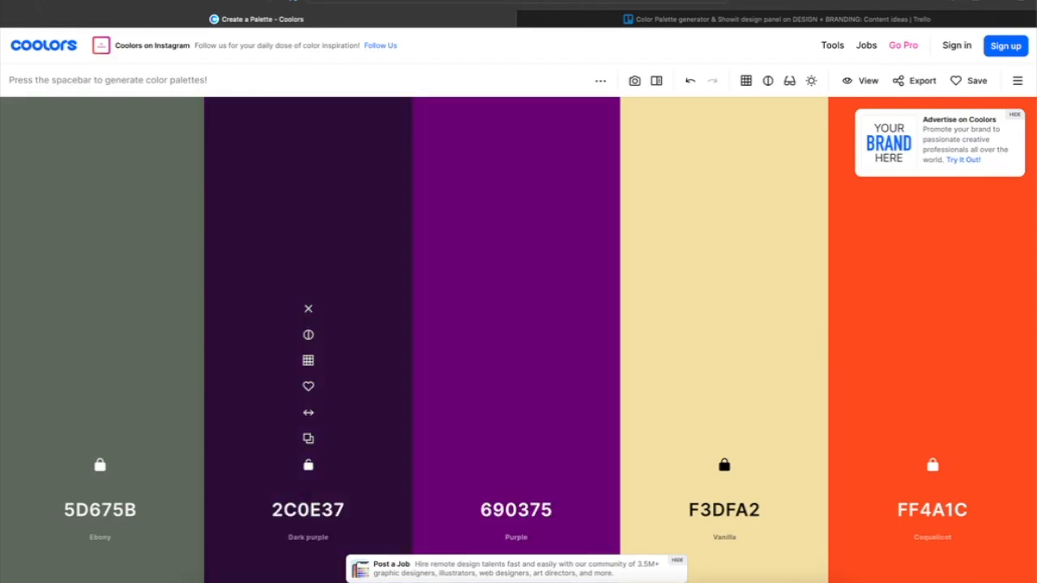
pyautogui.press('space')
pyautogui.press('space')
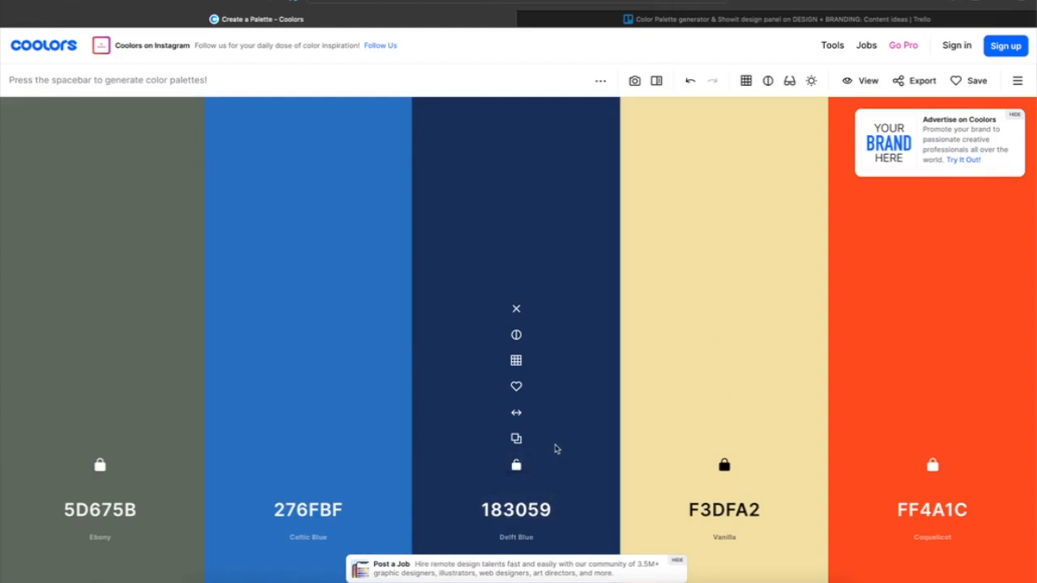
# Adjust the dark blue third color to the slightly darker, less saturated shade 1C2D4A.
pyautogui.click(520, 516)
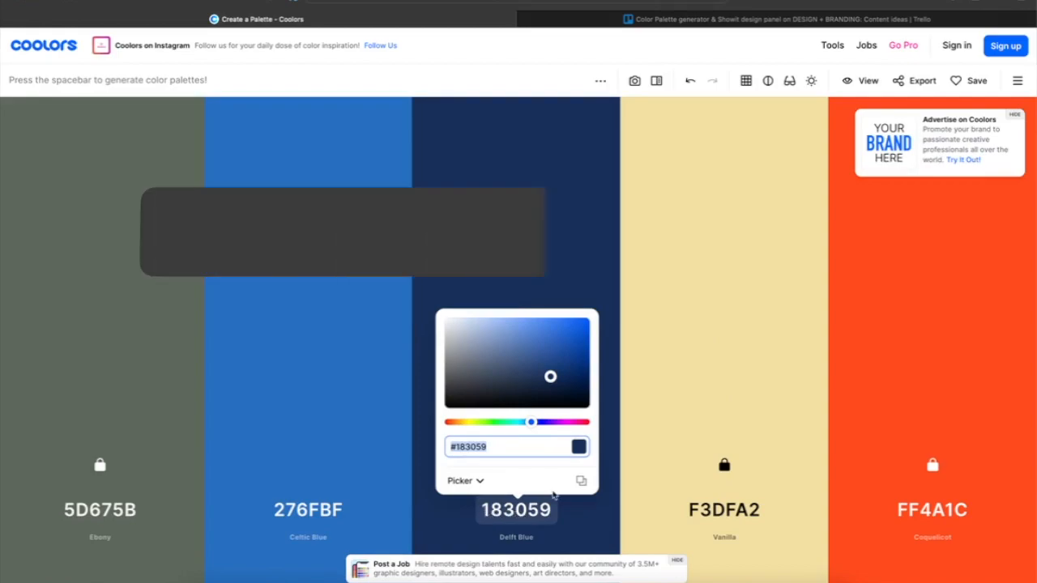
pyautogui.moveTo(550, 377)
pyautogui.mouseDown()
pyautogui.moveTo(465, 393)
pyautogui.moveTo(465, 372)
pyautogui.moveTo(523, 365)
pyautogui.moveTo(535, 382)
pyautogui.mouseUp()
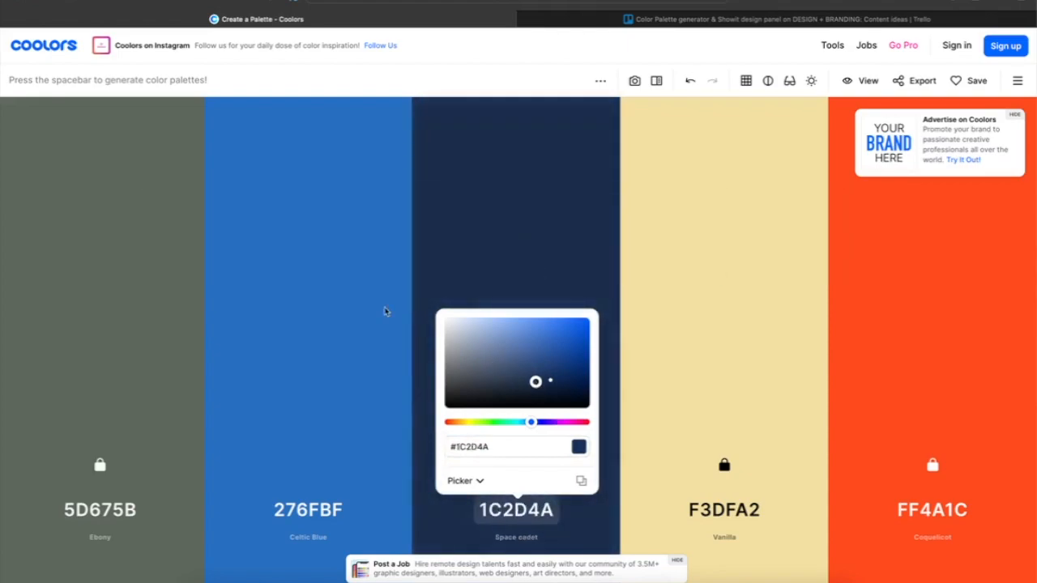
pyautogui.click(336, 339)
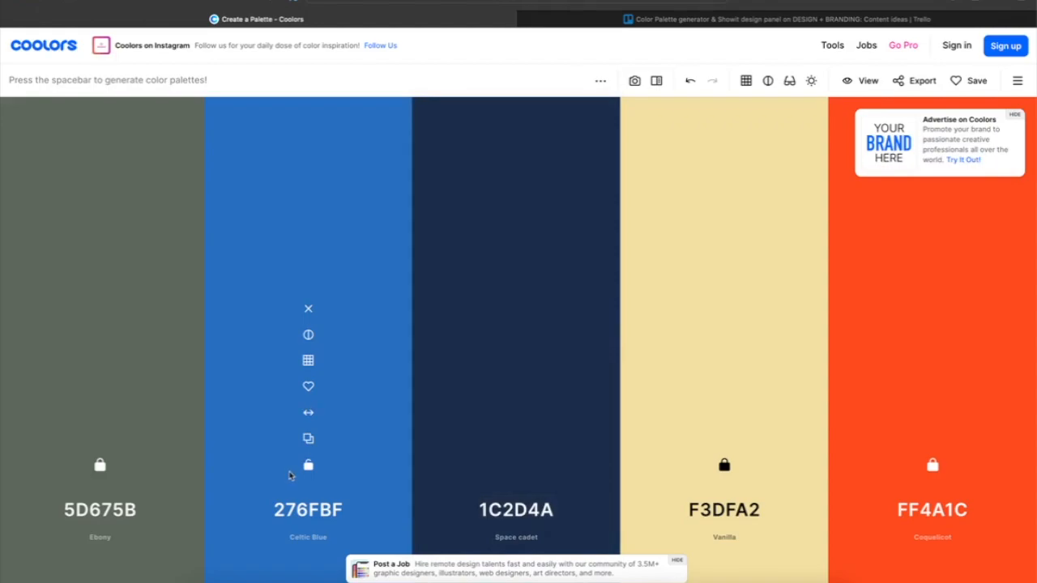
# Lock the navy third color and regenerate the second color repeatedly until it is Rosy brown DC9596.
pyautogui.click(516, 465)
pyautogui.press('space')
pyautogui.press('space')
pyautogui.press('space')
pyautogui.press('space')
pyautogui.press('space')
pyautogui.press('space')
pyautogui.press('space')
pyautogui.press('space')
pyautogui.press('space')
pyautogui.press('space')
pyautogui.press('space')
pyautogui.press('space')
pyautogui.press('space')
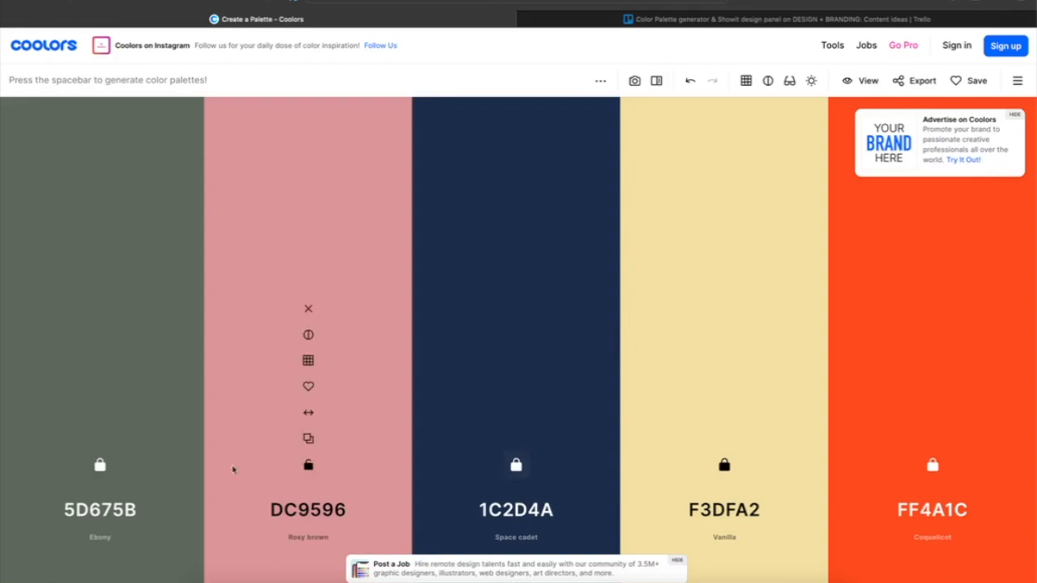
# Lock the Rosy brown second color and lighten the Ebony first color to pale green B2CEAD.
pyautogui.click(308, 465)
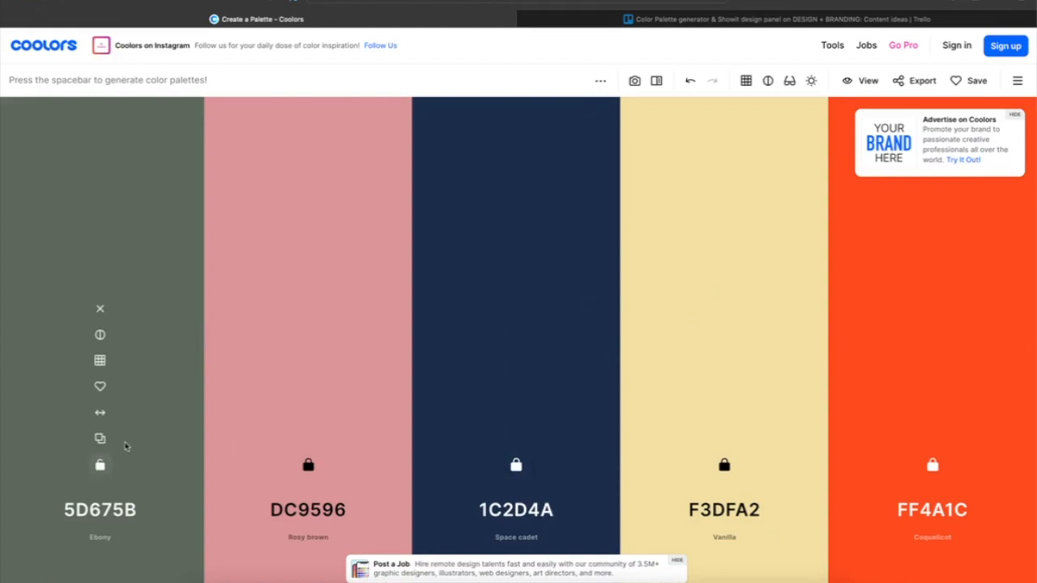
pyautogui.click(100, 510)
pyautogui.click(174, 376)
pyautogui.moveTo(174, 376); pyautogui.dragTo(120, 334)
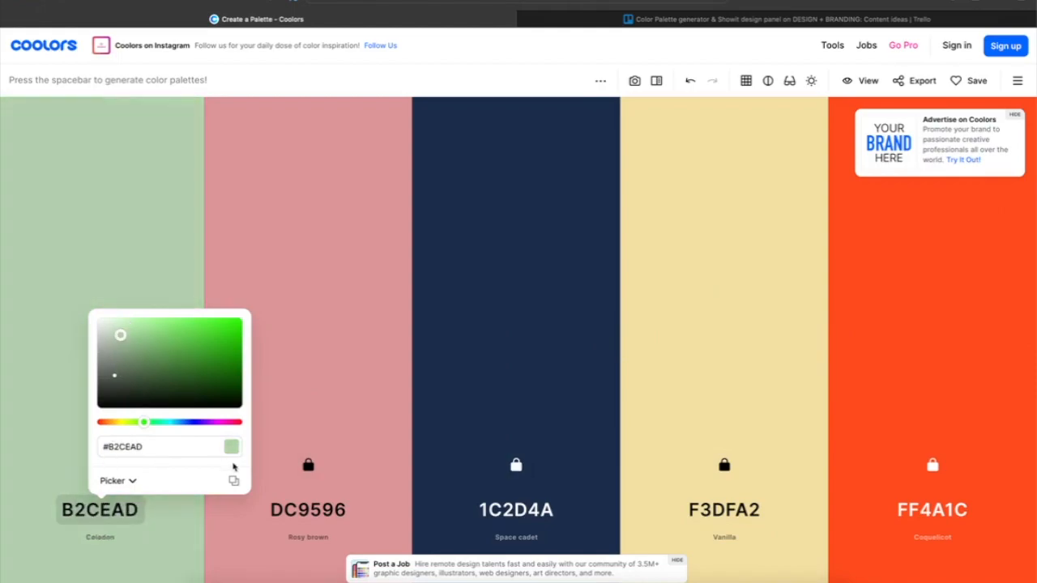
# Unlock the Rosy brown second color and regenerate it until it is the lavender shade 9097C0.
pyautogui.click(308, 465)
pyautogui.press('space')
pyautogui.press('space')
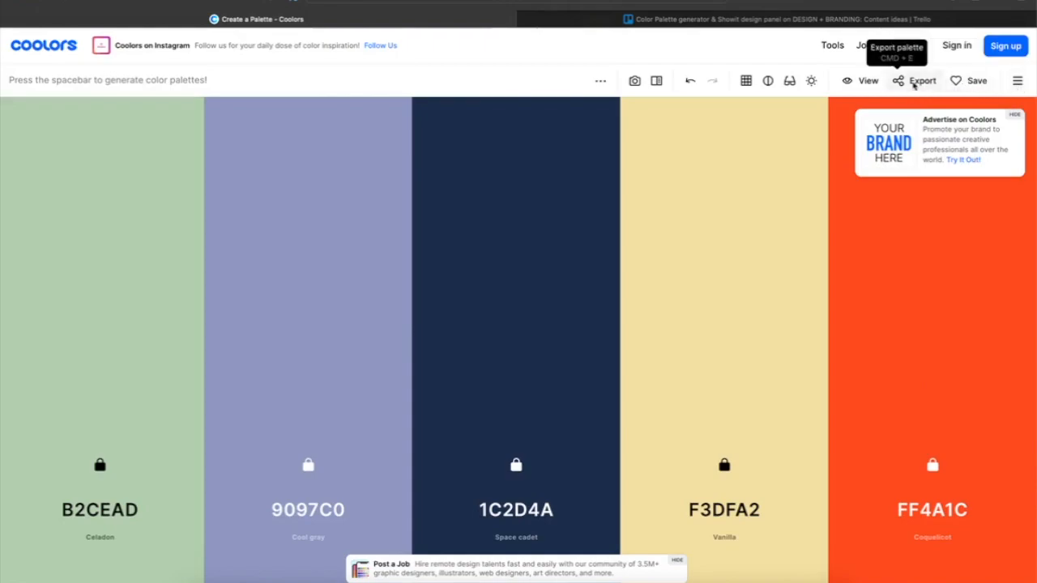
# Examine the HEX, HSB, HSL, RGB, CMYK and LAB codes of each palette color in Quick view.
pyautogui.click(865, 82)
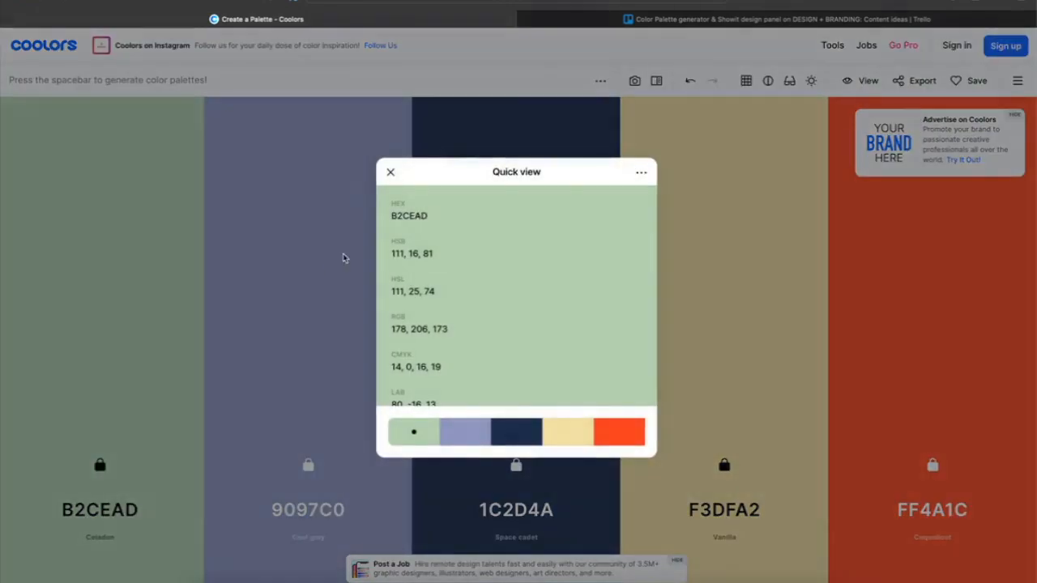
pyautogui.scroll(-2, 405, 368)
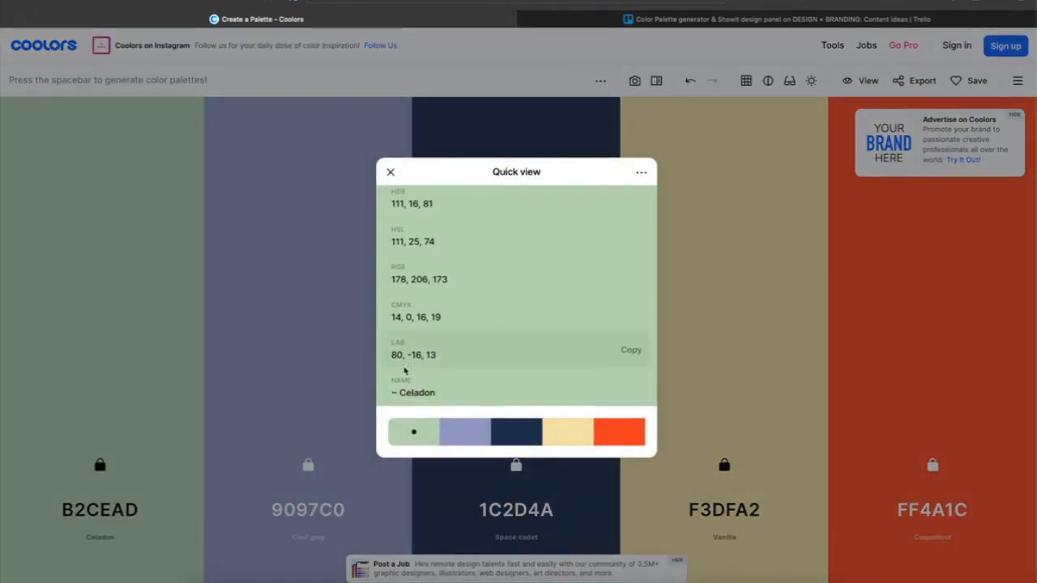
pyautogui.scroll(2, 405, 366)
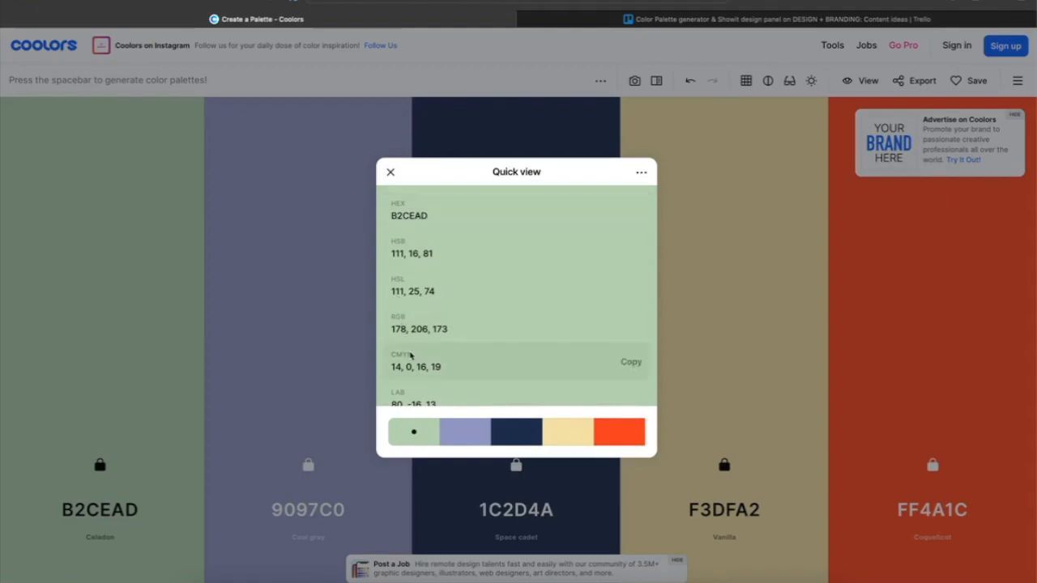
pyautogui.scroll(-1, 410, 356)
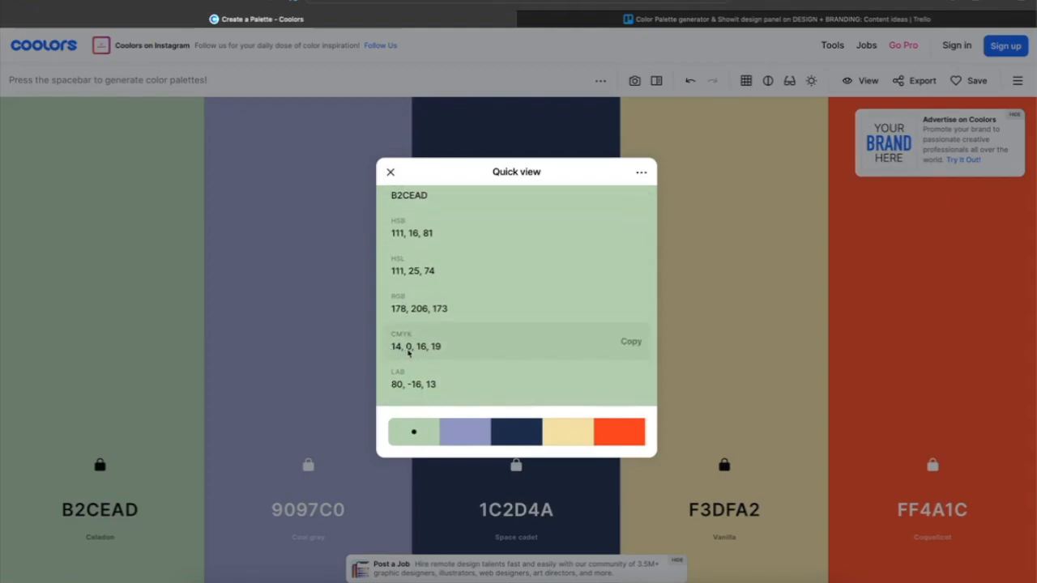
pyautogui.click(460, 438)
pyautogui.click(517, 440)
pyautogui.click(578, 440)
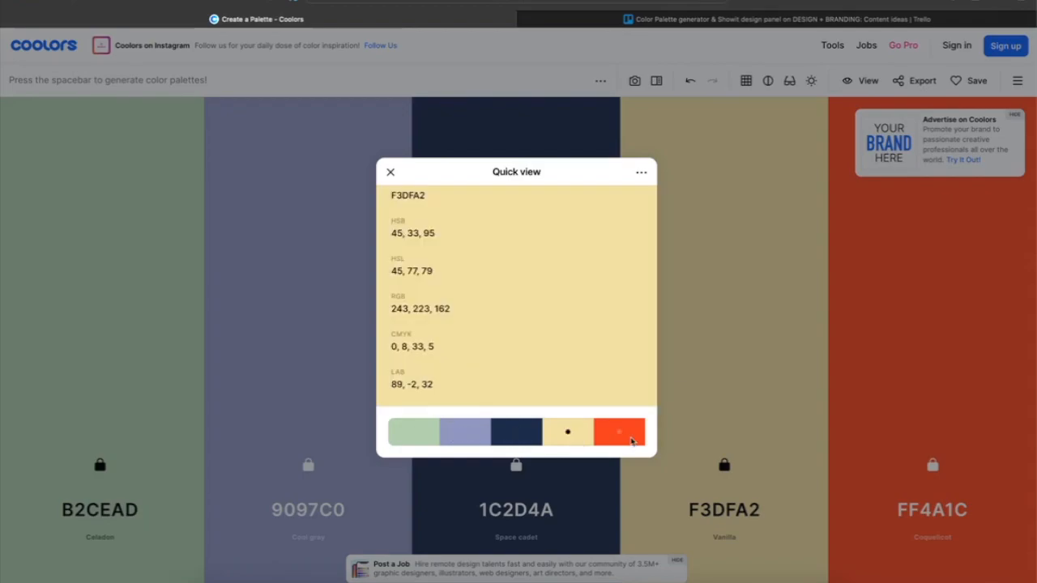
pyautogui.click(632, 439)
pyautogui.click(558, 442)
pyautogui.click(524, 442)
pyautogui.click(466, 439)
pyautogui.click(412, 433)
pyautogui.click(389, 172)
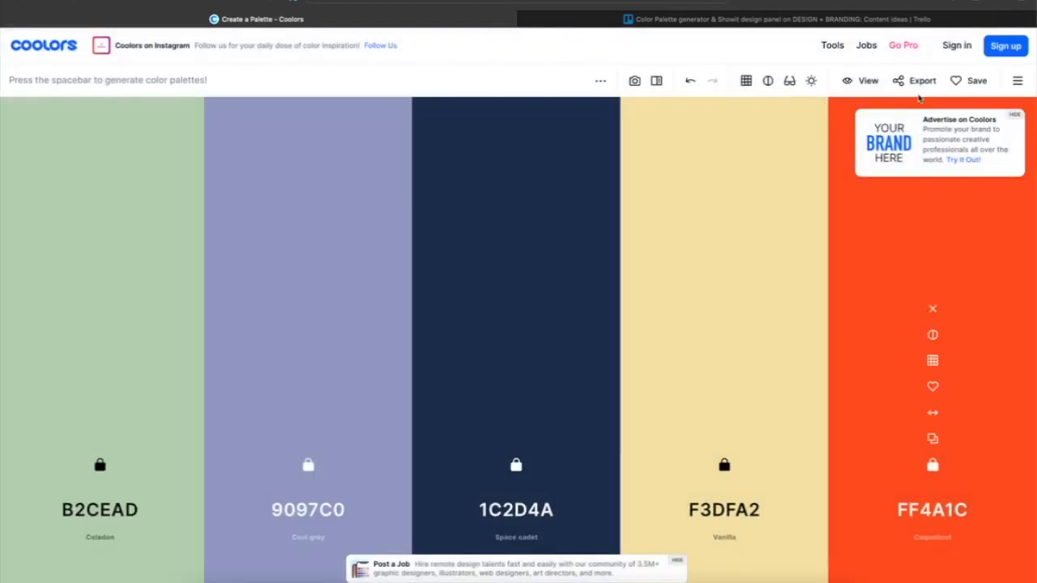
# Review the available formats for exporting the palette, without exporting it.
pyautogui.click(920, 80)
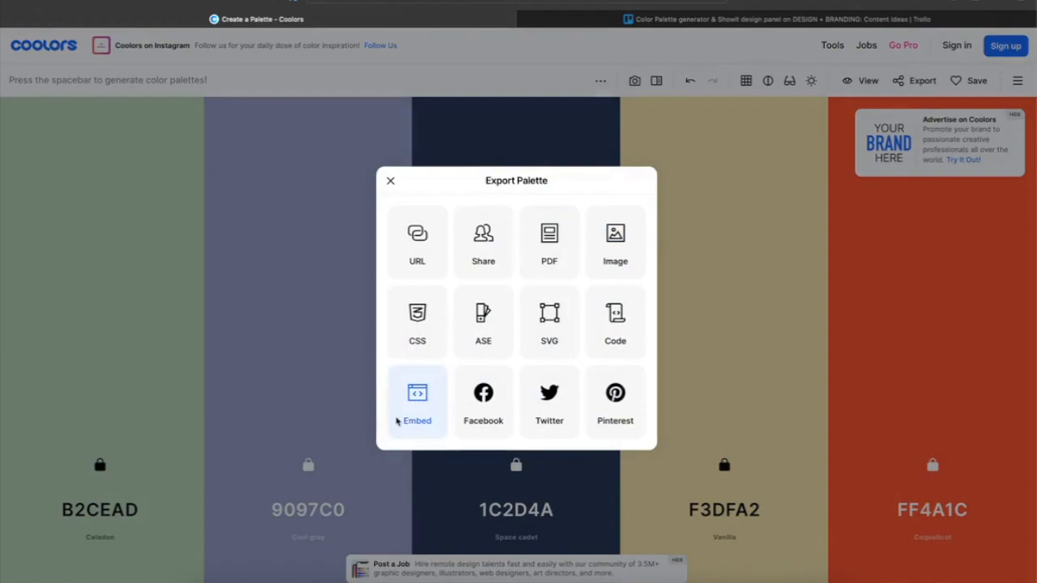
pyautogui.click(390, 180)
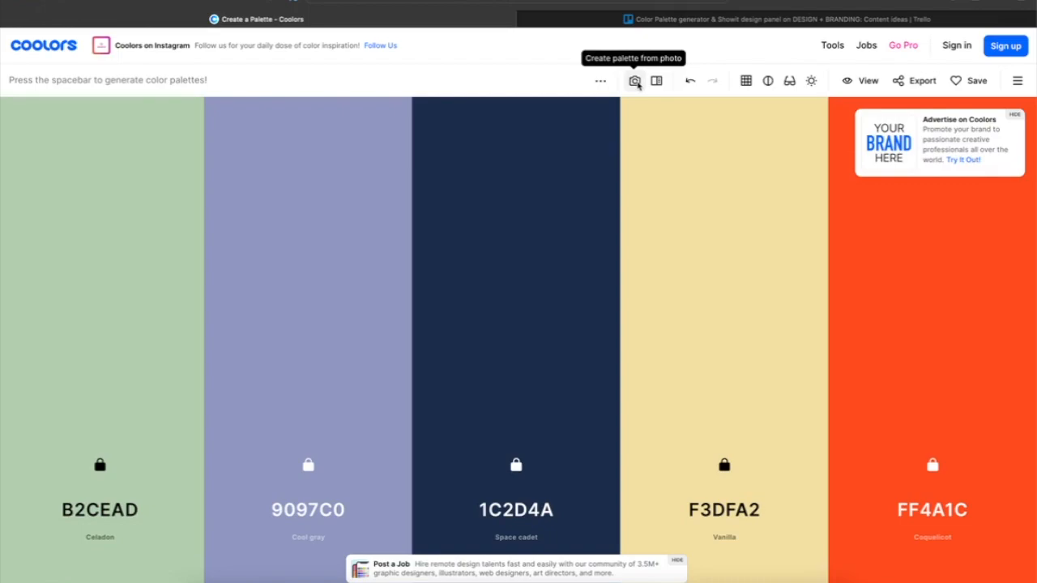
# Upload the Punchy-Pastels photo ending in 1414.jpg from the Stock-Images folder to create a palette from it.
pyautogui.click(635, 81)
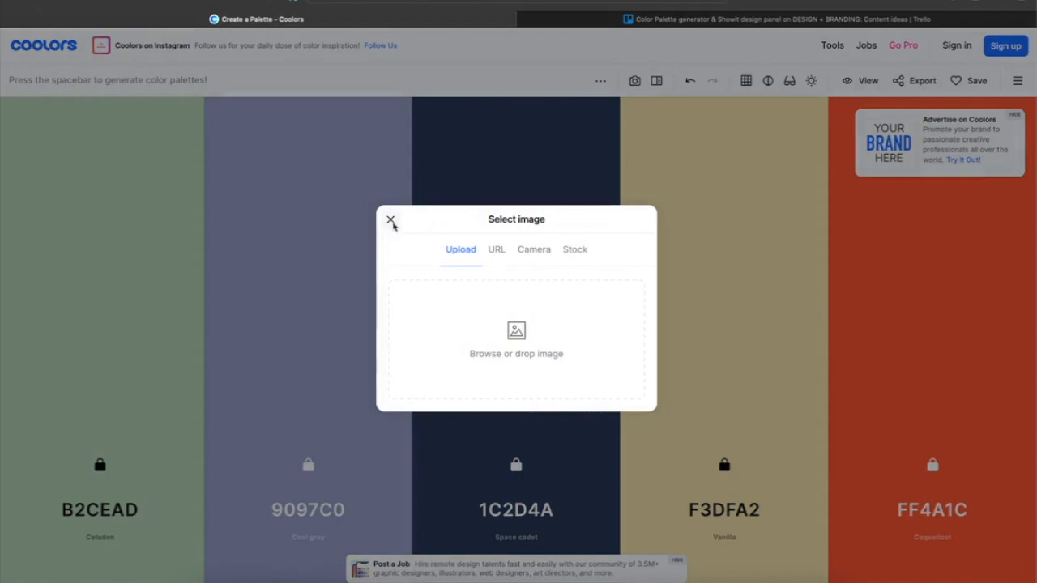
pyautogui.click(390, 220)
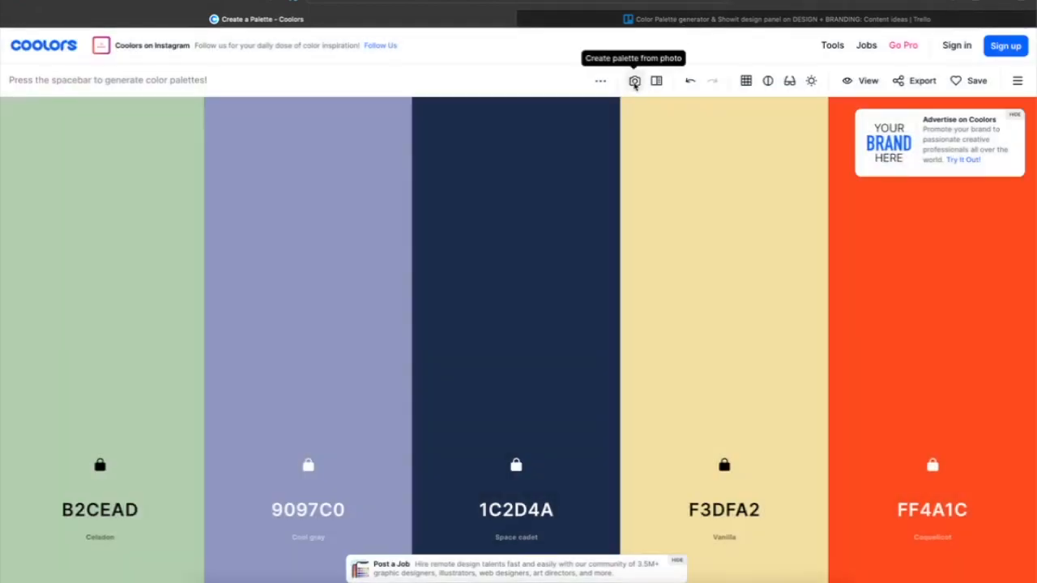
pyautogui.click(635, 81)
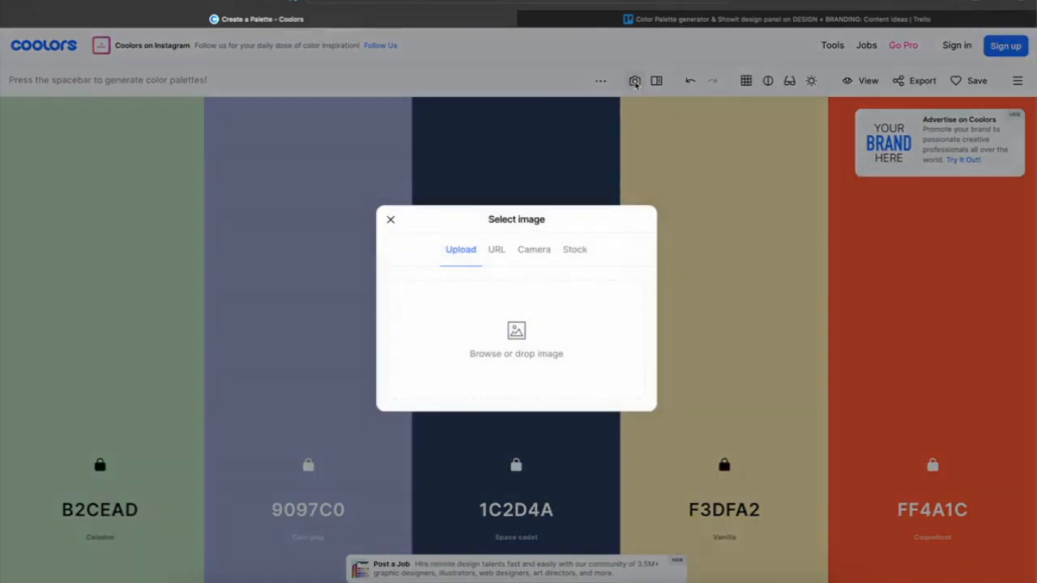
pyautogui.click(522, 332)
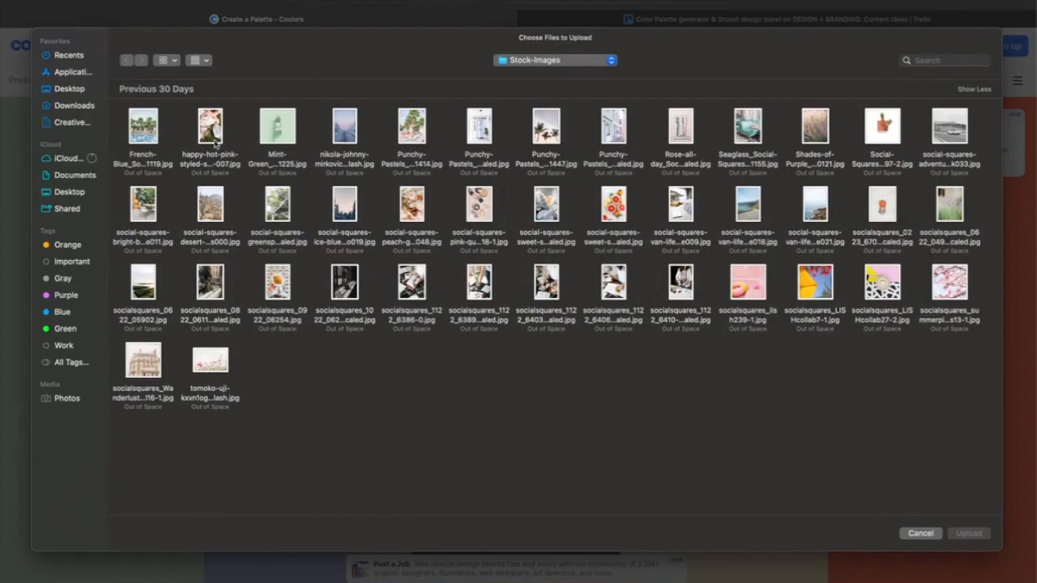
pyautogui.click(422, 132)
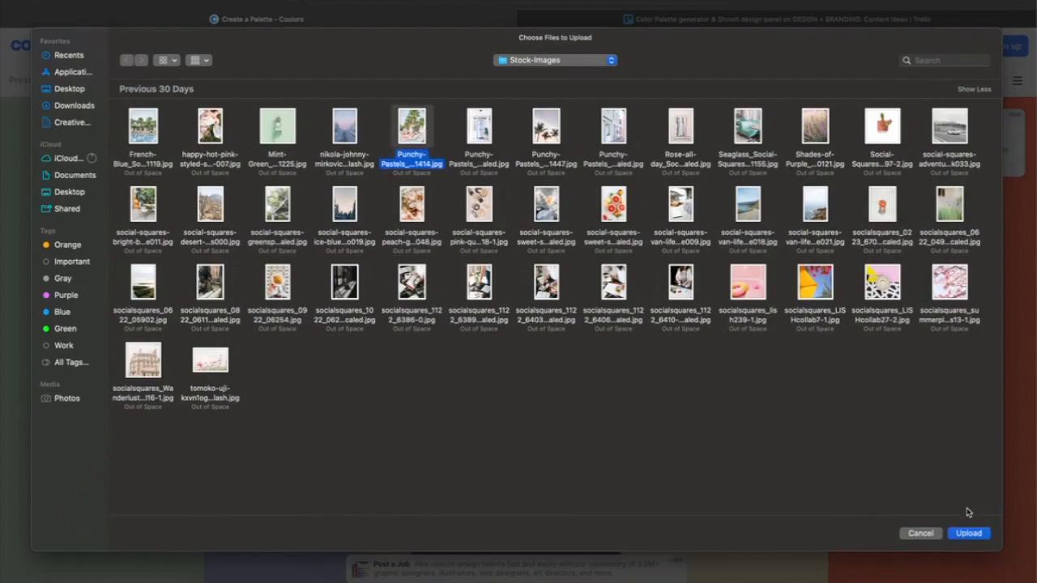
pyautogui.click(968, 533)
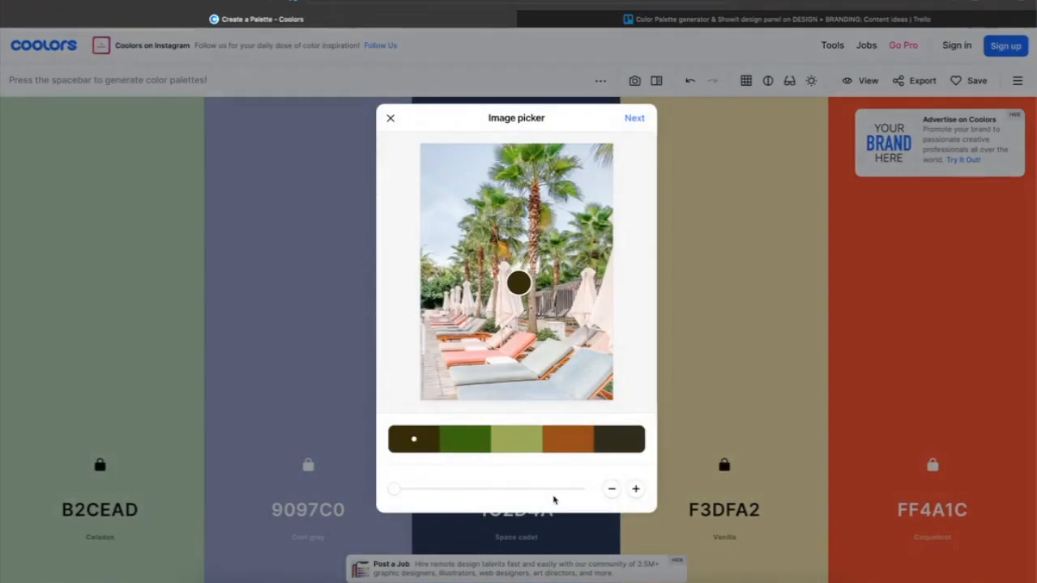
# Shift the photo's extracted palette to off-white, moss green, pale pink, light blue and khaki, and open it in the generator.
pyautogui.moveTo(394, 488); pyautogui.dragTo(560, 494)
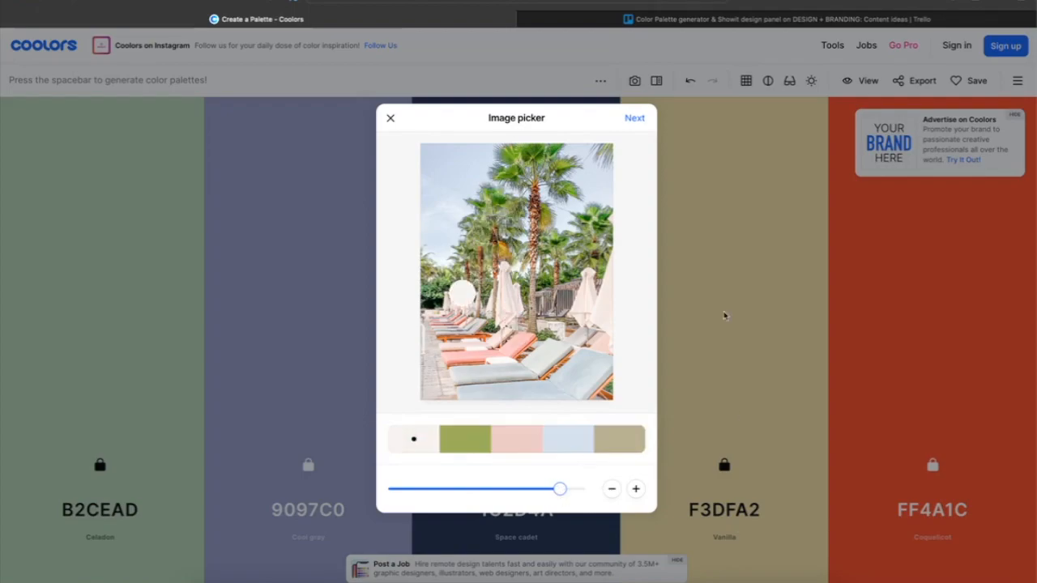
pyautogui.click(631, 119)
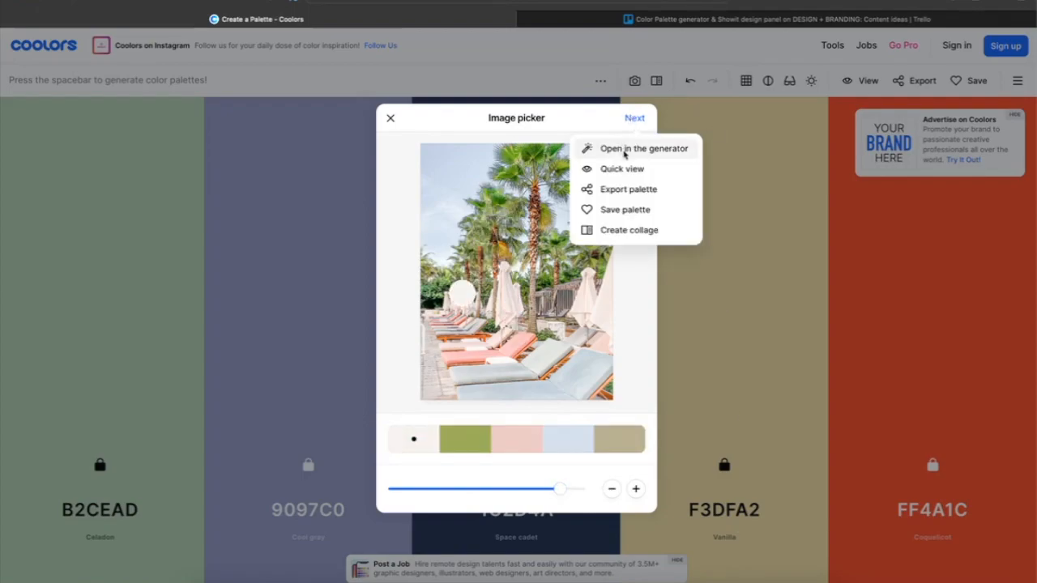
pyautogui.click(627, 151)
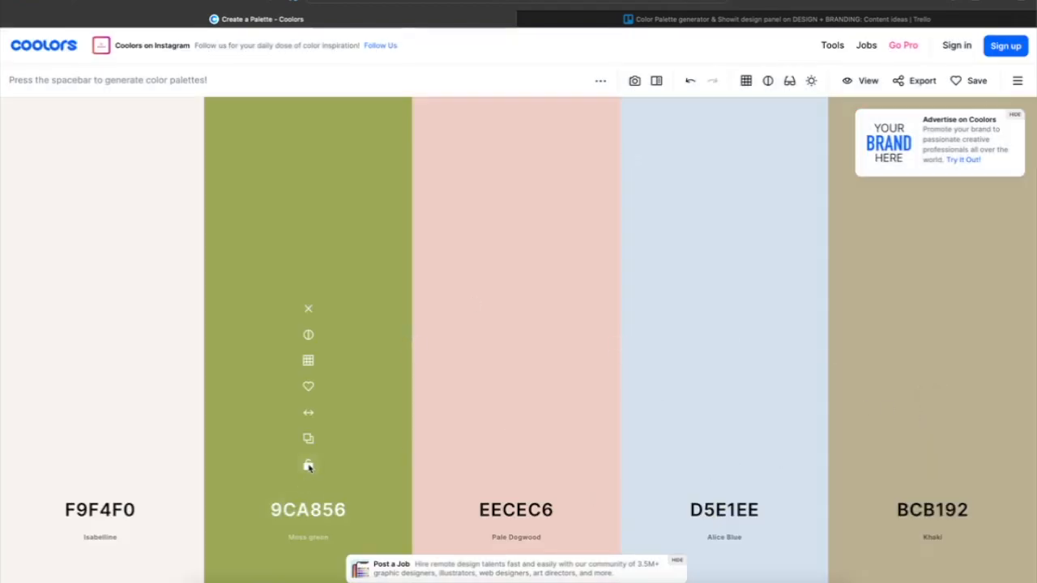
# Upload socialsquares_lish239-1.jpg from Stock-Images to the image picker and shift its extracted palette to pinks with burnt orange.
pyautogui.click(635, 81)
pyautogui.click(517, 348)
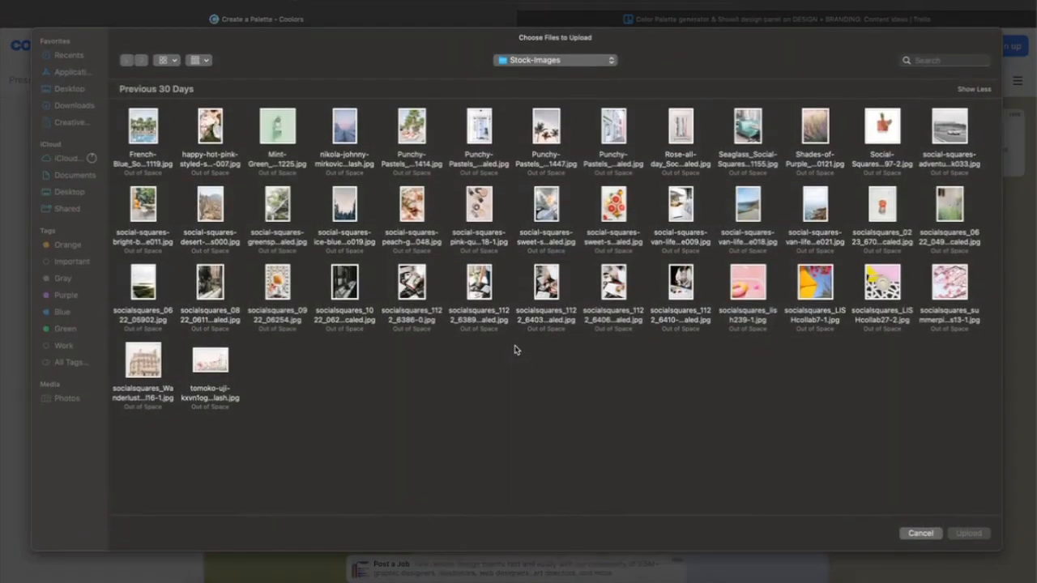
pyautogui.click(755, 284)
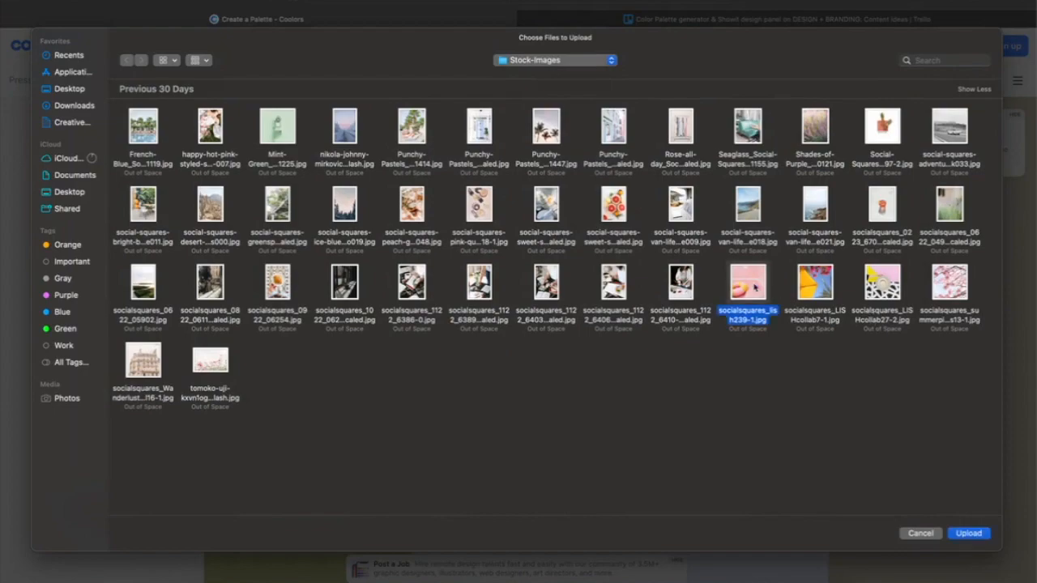
pyautogui.click(968, 534)
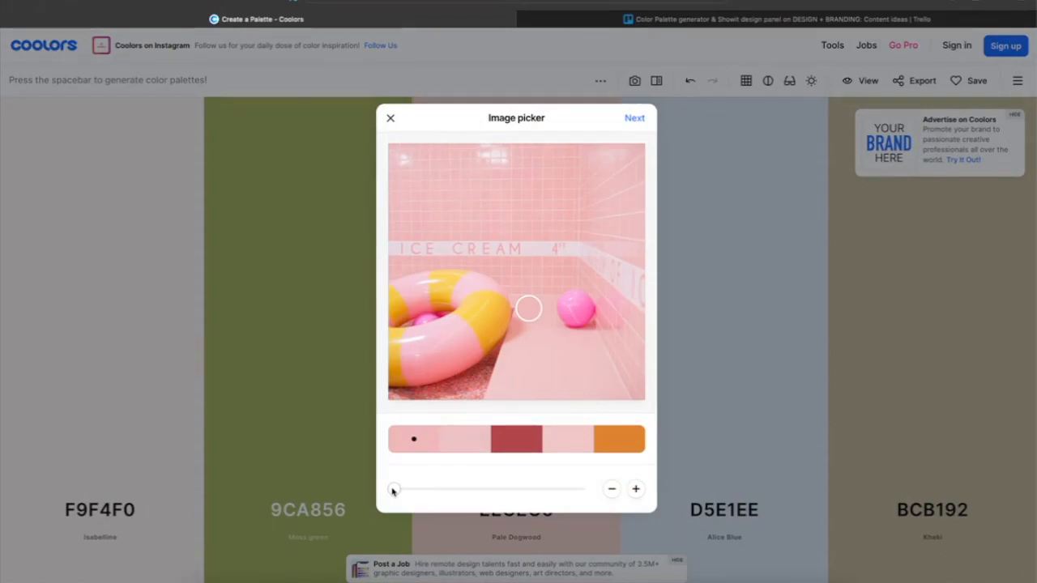
pyautogui.moveTo(393, 491); pyautogui.dragTo(470, 488)
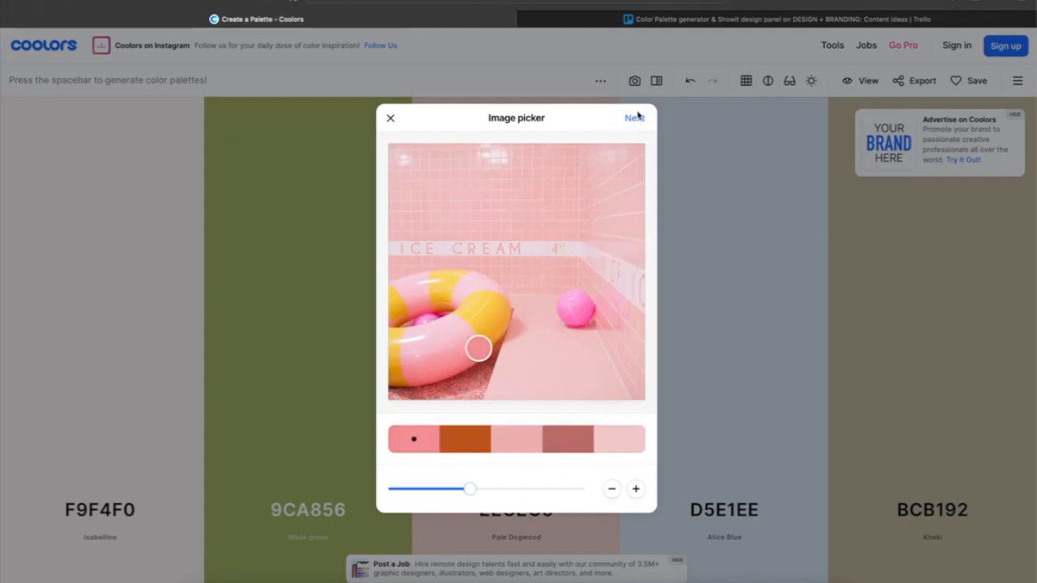
# Examine the color codes of each of the five extracted pink and orange colors in Quick view, and close it.
pyautogui.click(635, 118)
pyautogui.click(633, 170)
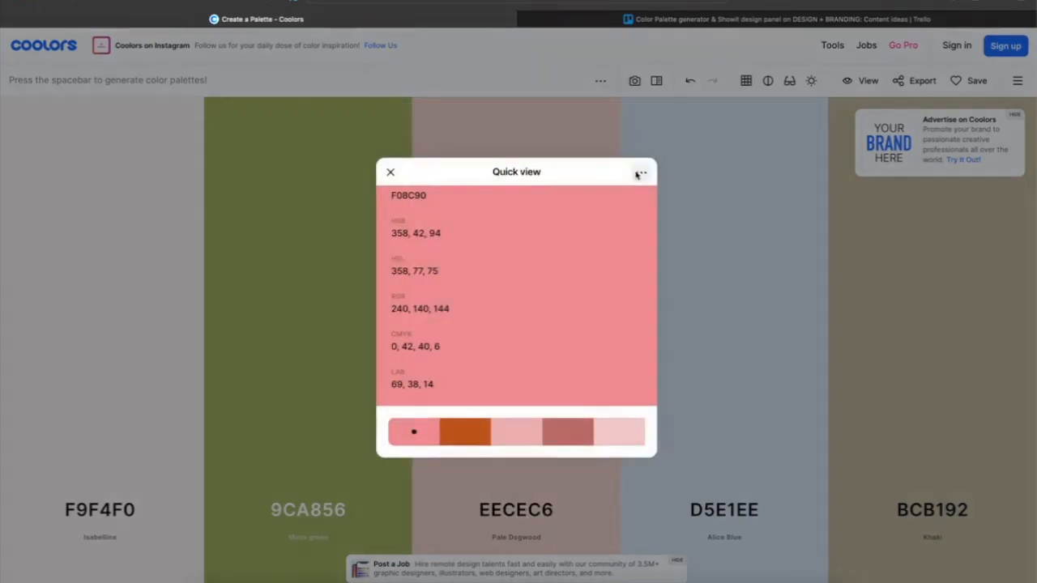
pyautogui.click(464, 431)
pyautogui.click(515, 433)
pyautogui.click(567, 432)
pyautogui.click(619, 433)
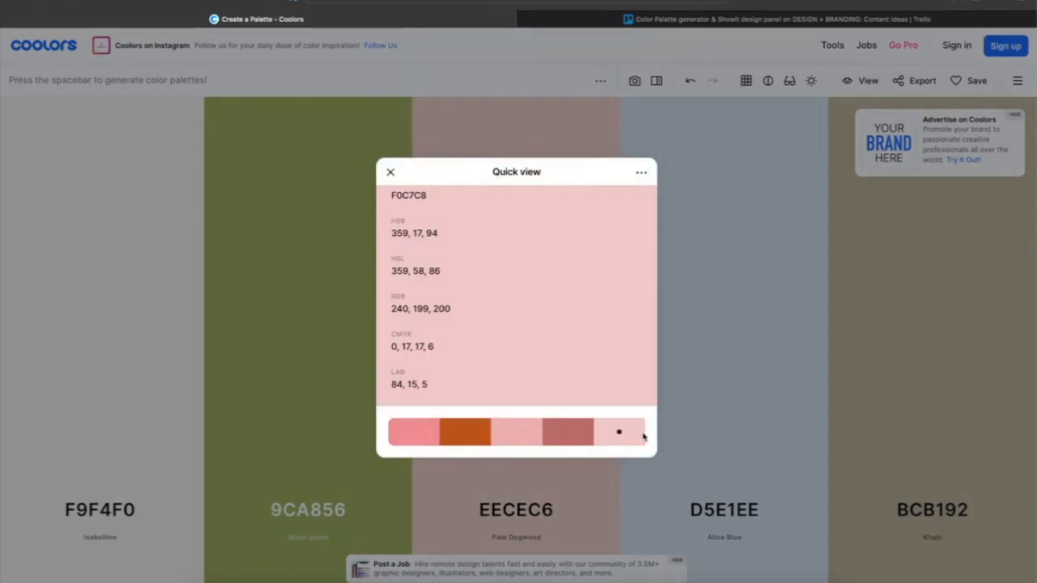
pyautogui.click(390, 174)
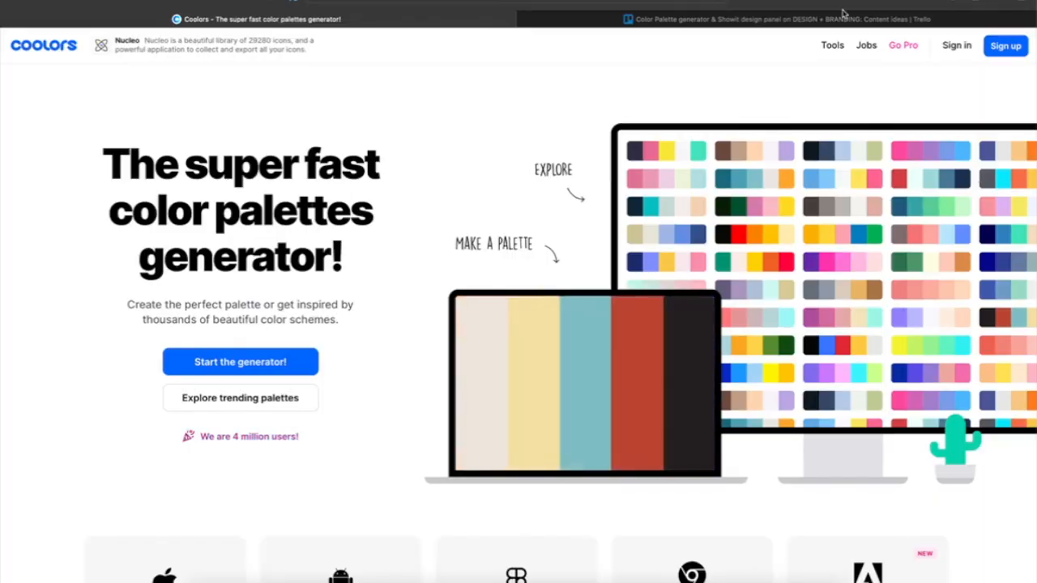
# Open the List of colors library and filter it to turquoise shades.
pyautogui.moveTo(843, 50)
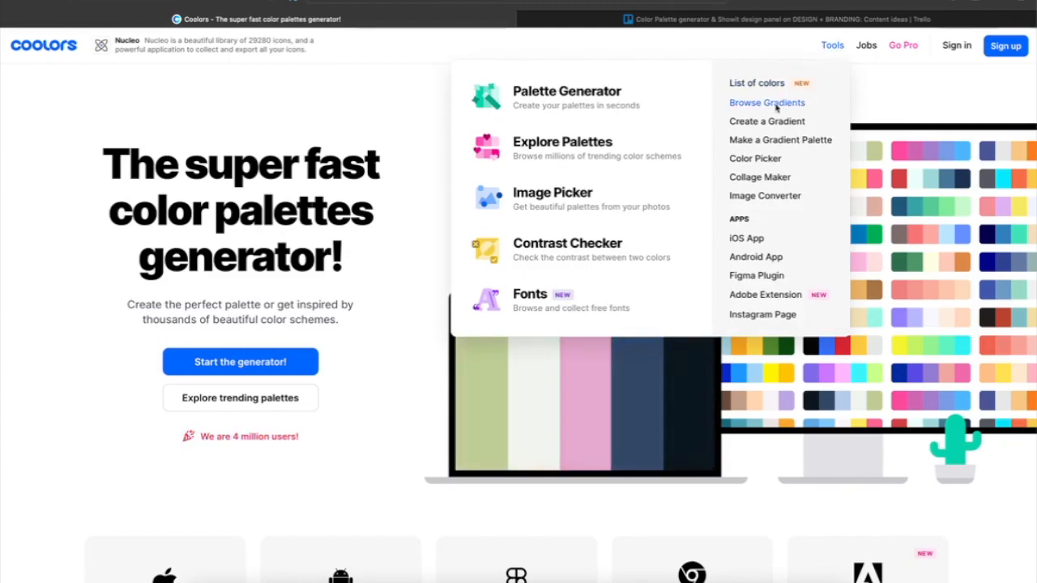
pyautogui.click(755, 86)
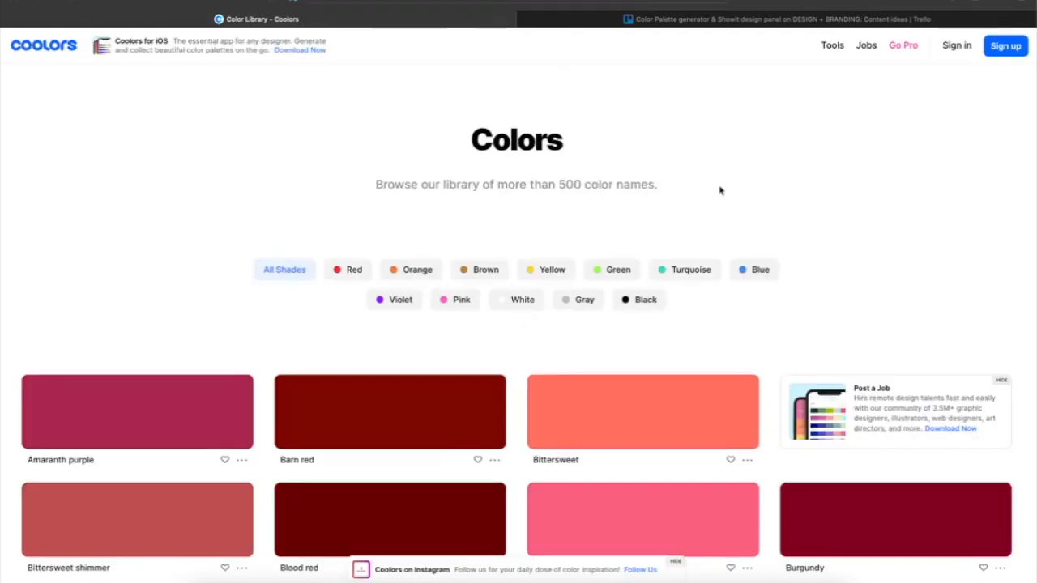
pyautogui.scroll(-2, 720, 191)
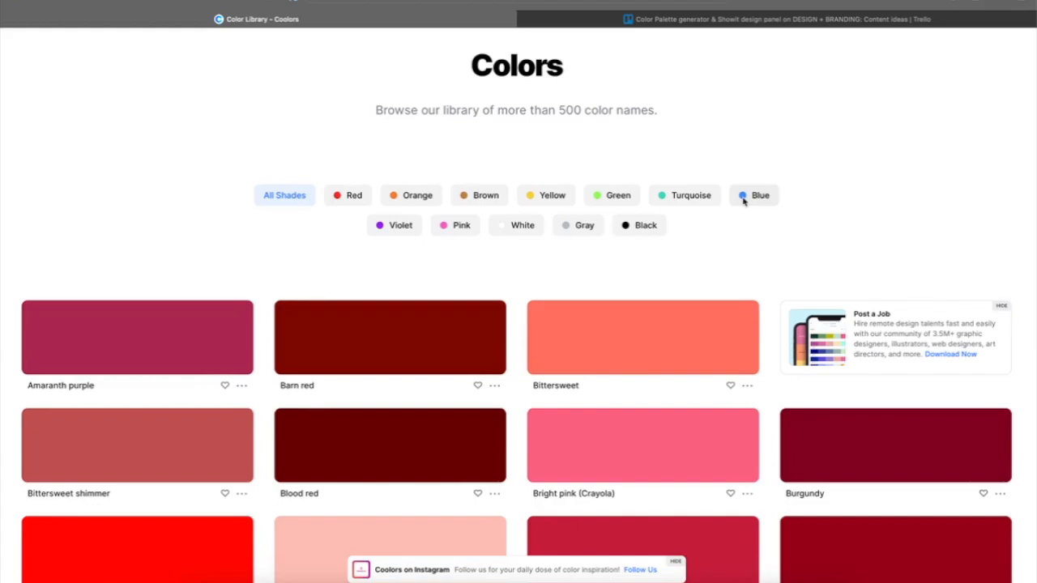
pyautogui.click(700, 202)
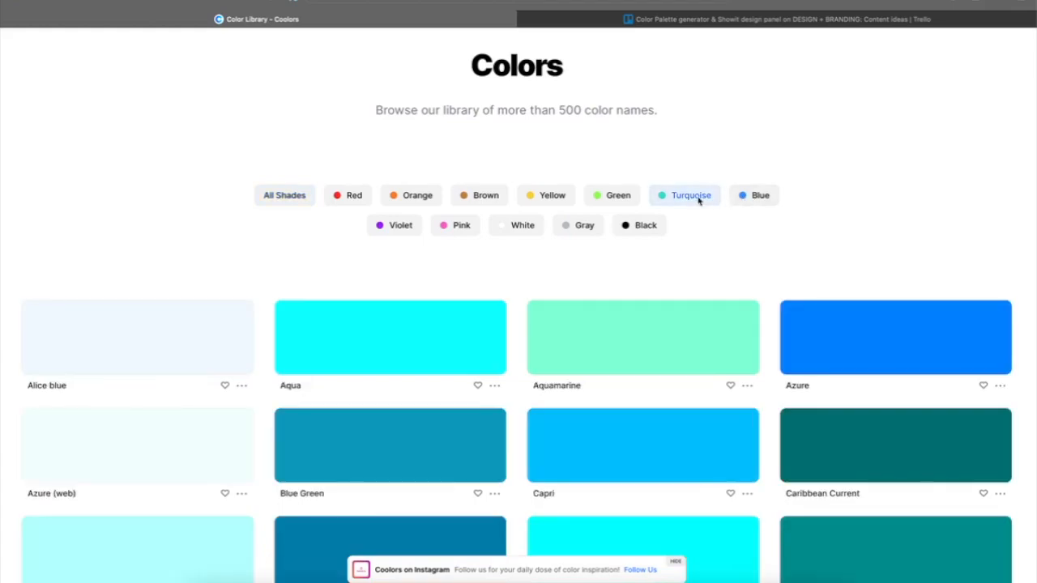
# Filter the color library by green and yellow, return to green, and browse the named green shades.
pyautogui.click(618, 199)
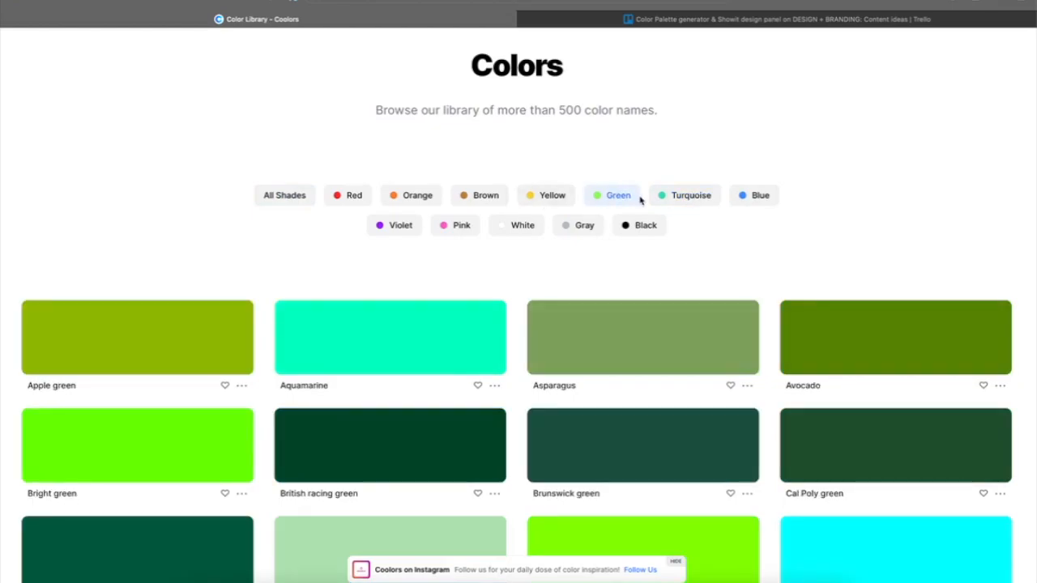
pyautogui.click(553, 197)
pyautogui.click(608, 199)
pyautogui.scroll(-3, 854, 210)
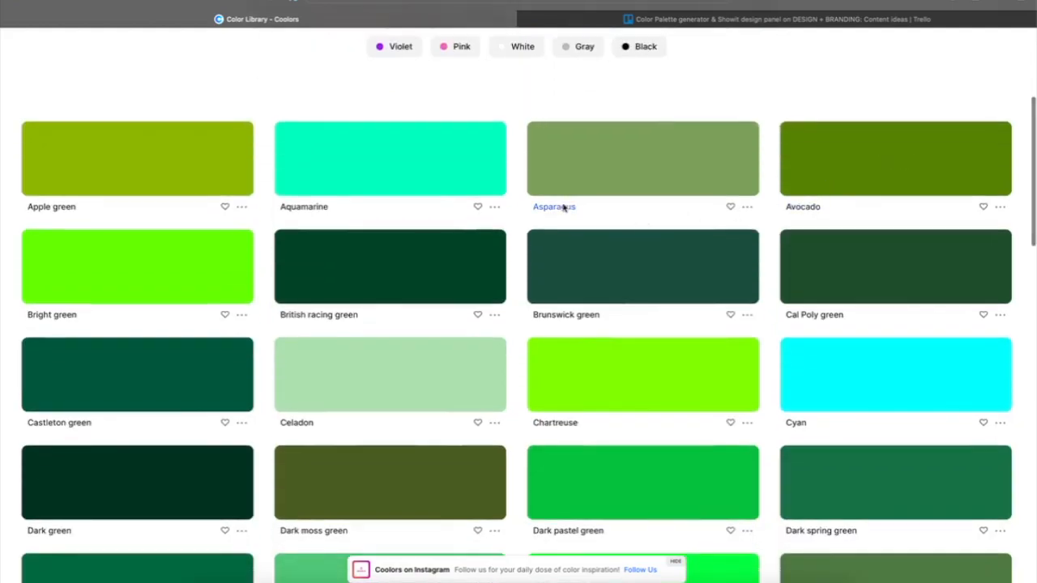
pyautogui.scroll(-2, 545, 212)
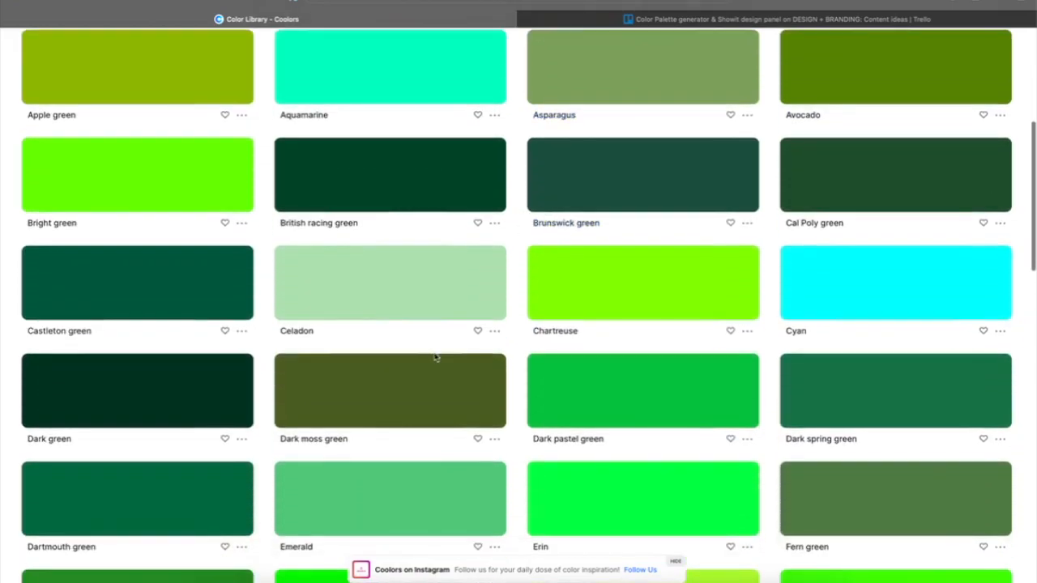
pyautogui.scroll(-3, 436, 357)
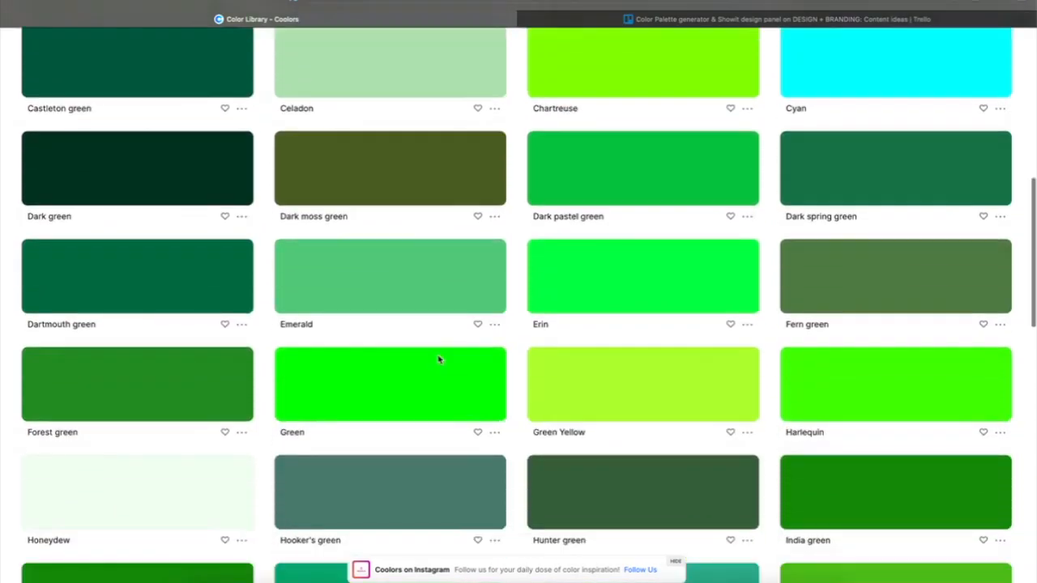
pyautogui.scroll(-2, 438, 359)
pyautogui.scroll(15, 440, 358)
# Filter the color library to blue and browse the named blue shades.
pyautogui.click(765, 272)
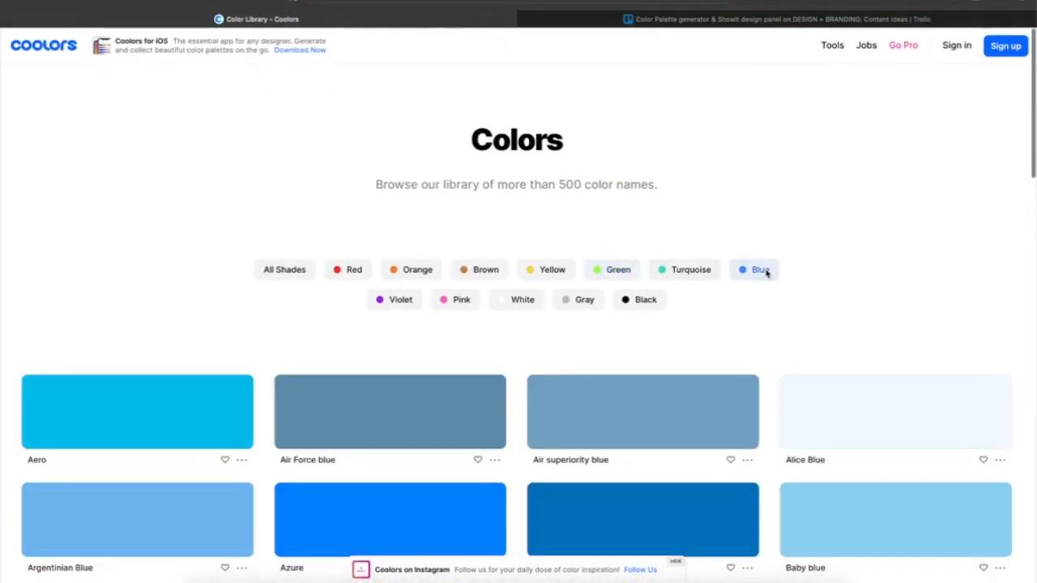
pyautogui.scroll(-7, 848, 371)
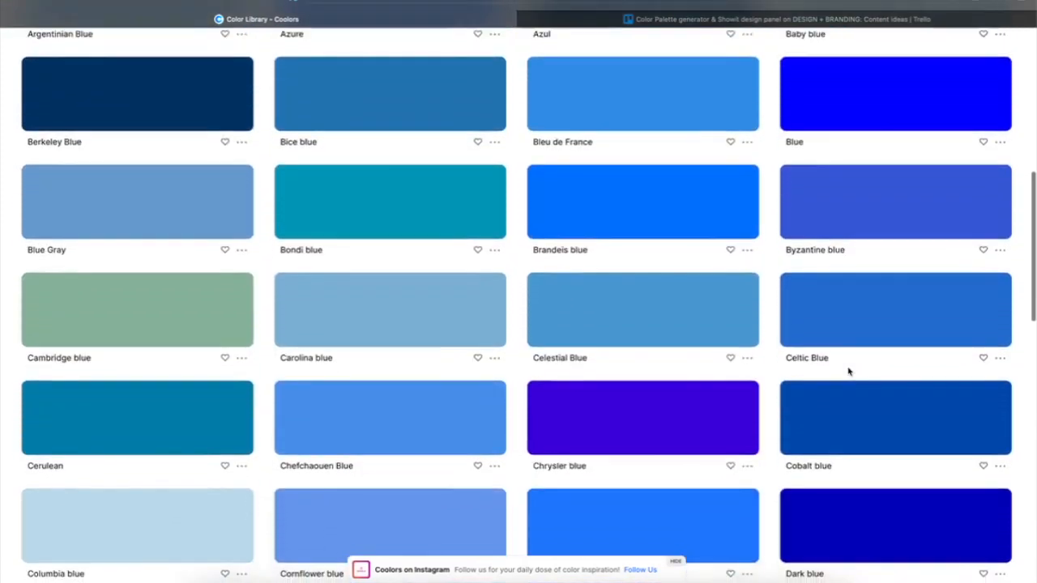
pyautogui.scroll(-6, 848, 371)
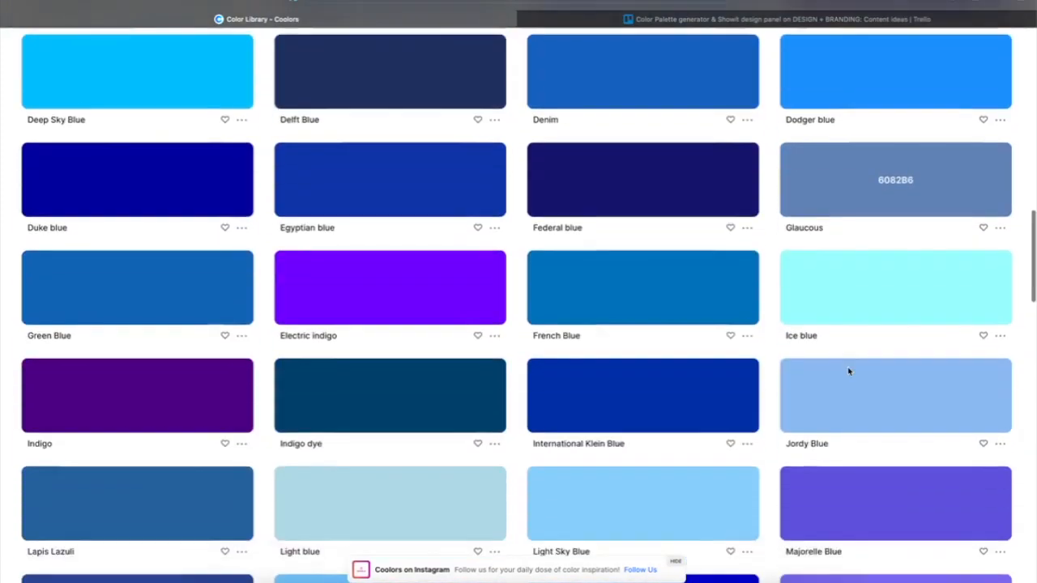
pyautogui.scroll(-4, 848, 371)
pyautogui.scroll(17, 848, 371)
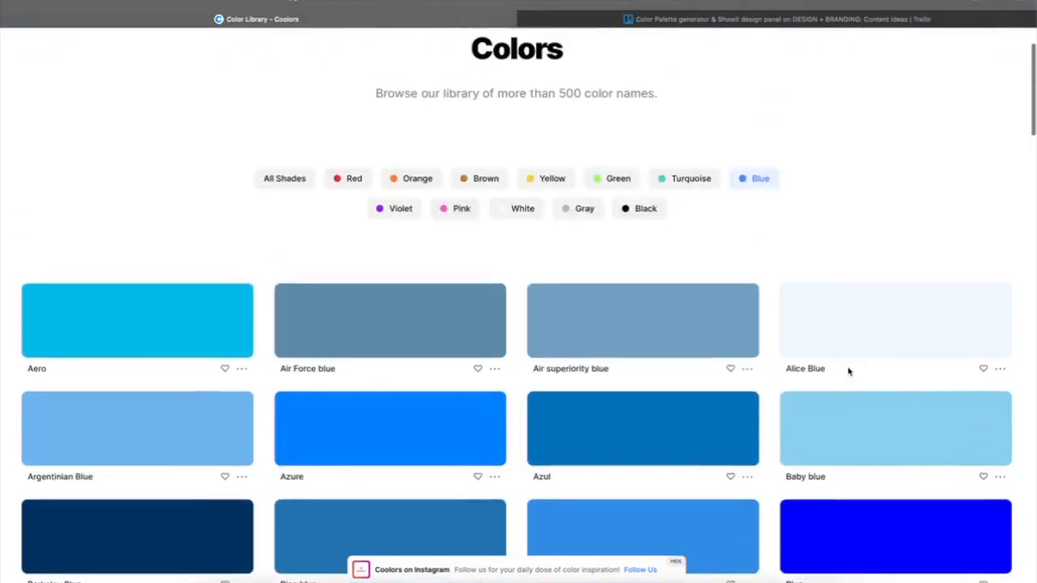